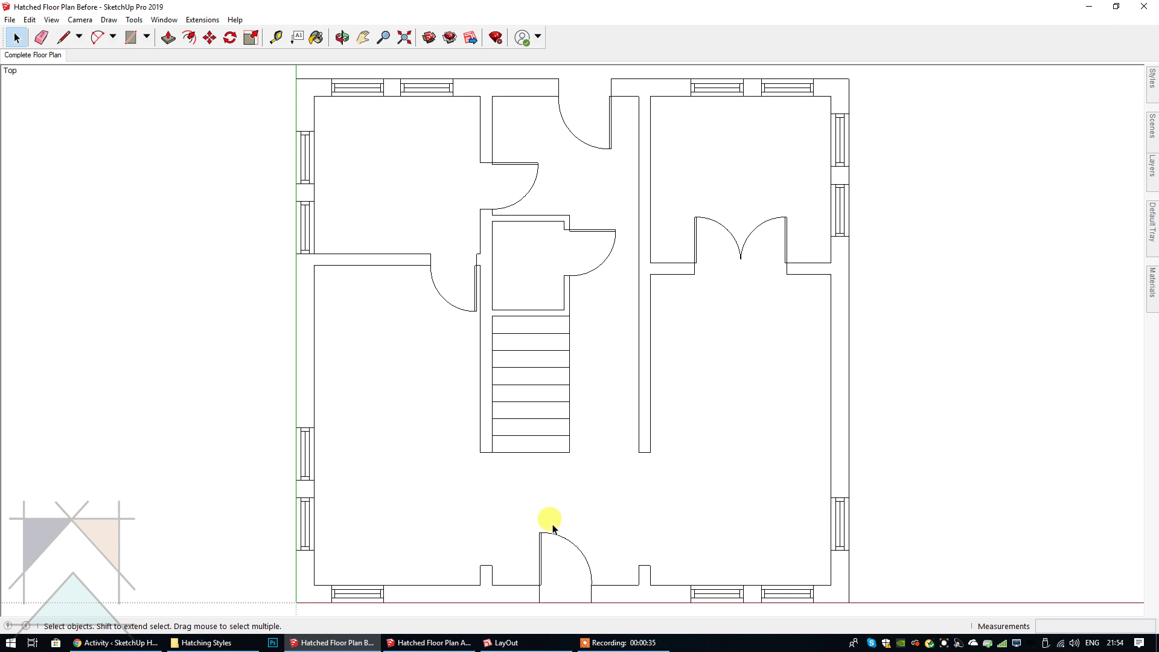
# Switch to the Hatched Floor Plan After model and draw 200 mm lines closing three internal wall ends at the left, upper and right outer walls.
pyautogui.click(435, 642)
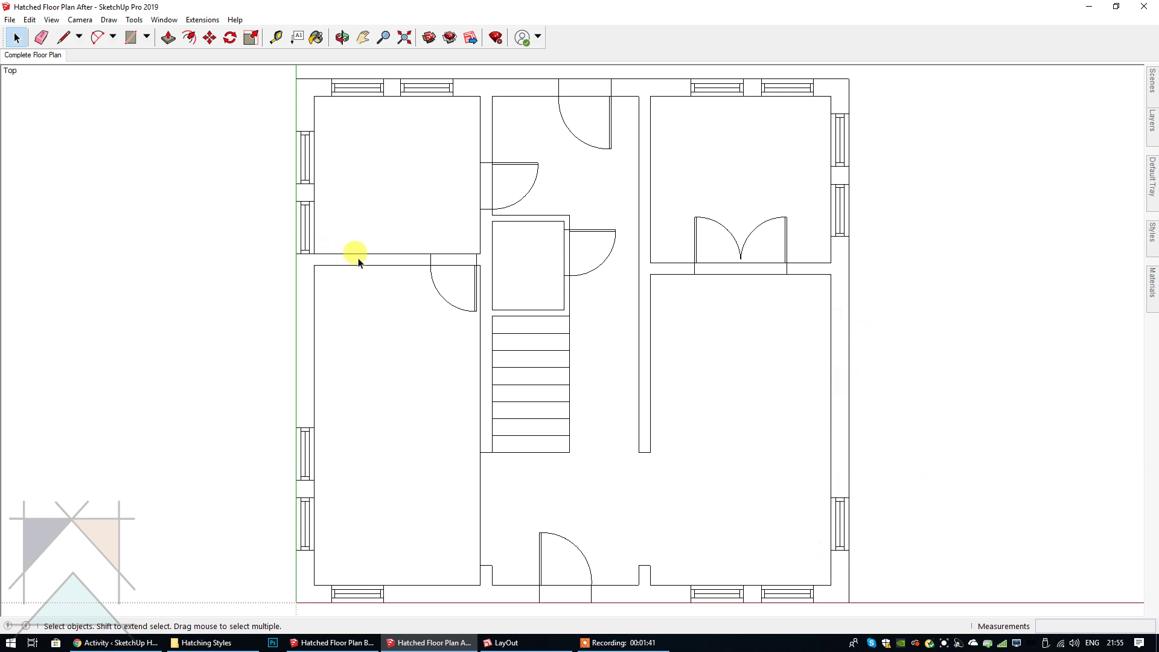
pyautogui.click(63, 38)
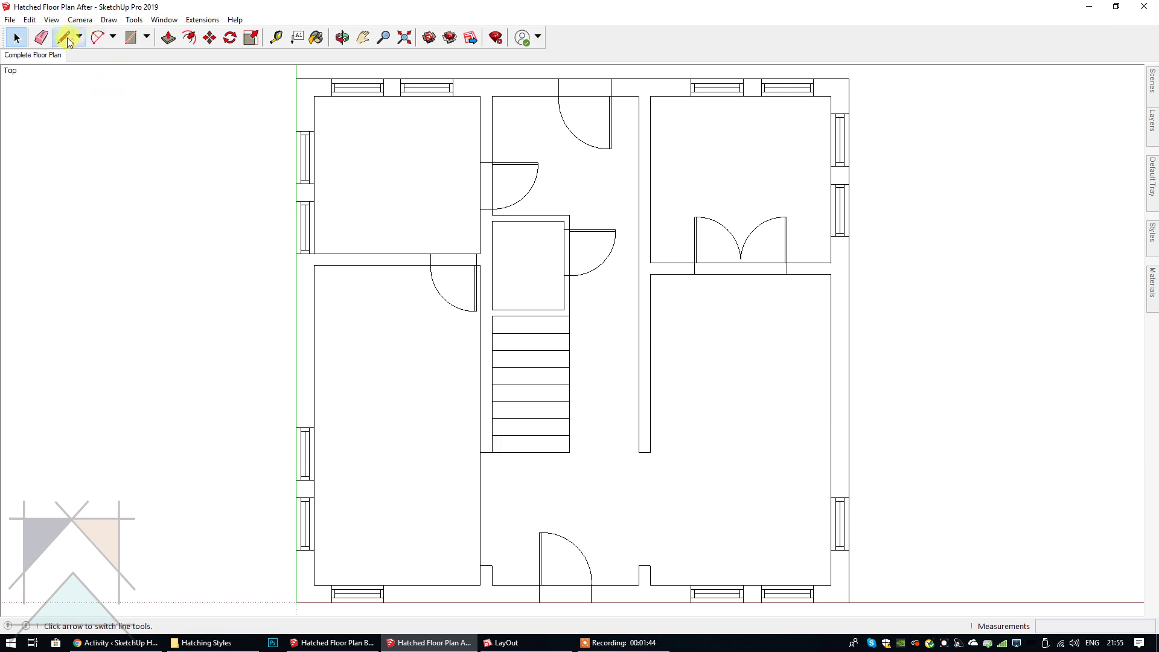
pyautogui.click(318, 253)
pyautogui.click(318, 265)
pyautogui.click(492, 96)
pyautogui.click(479, 97)
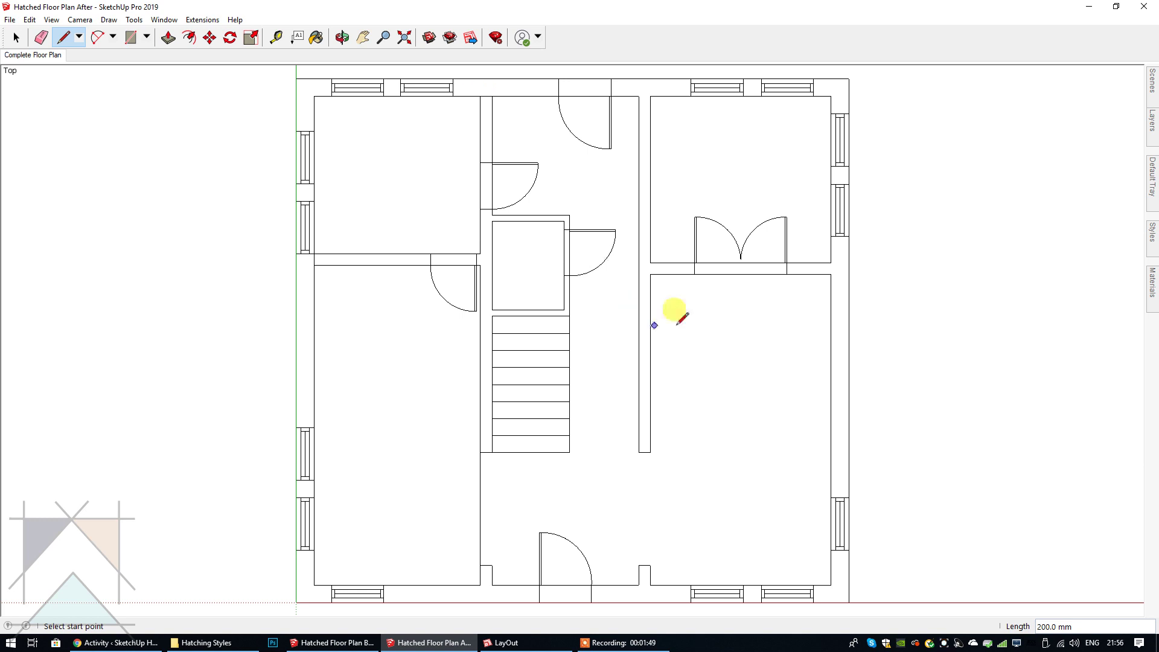
pyautogui.click(830, 263)
pyautogui.click(831, 274)
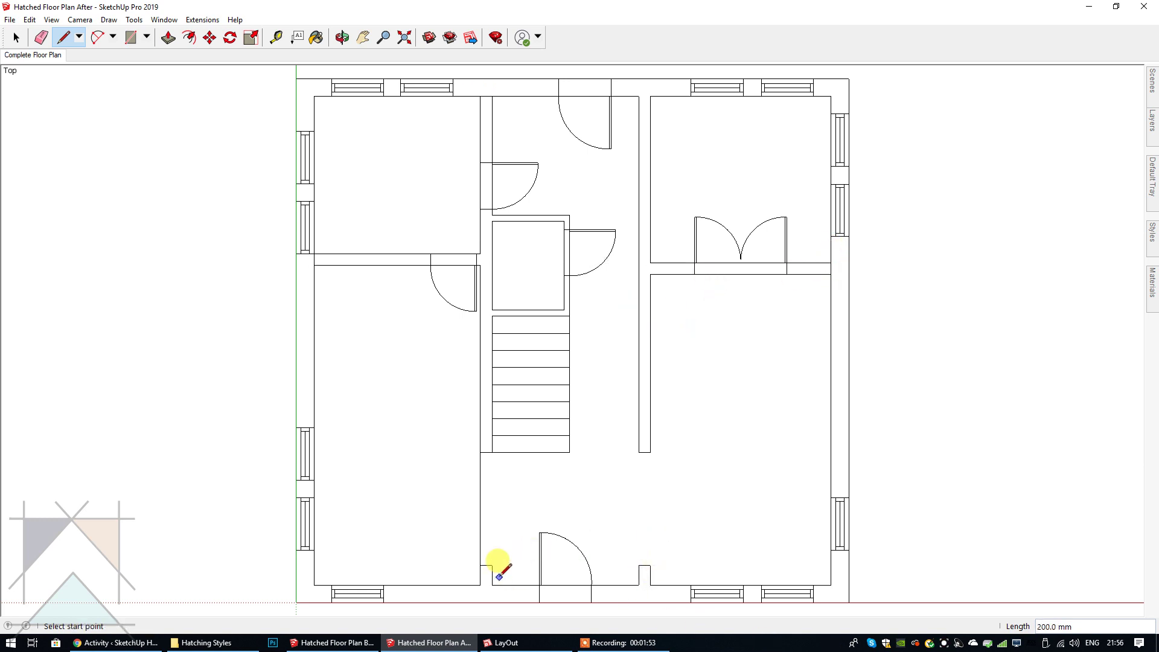
pyautogui.click(16, 37)
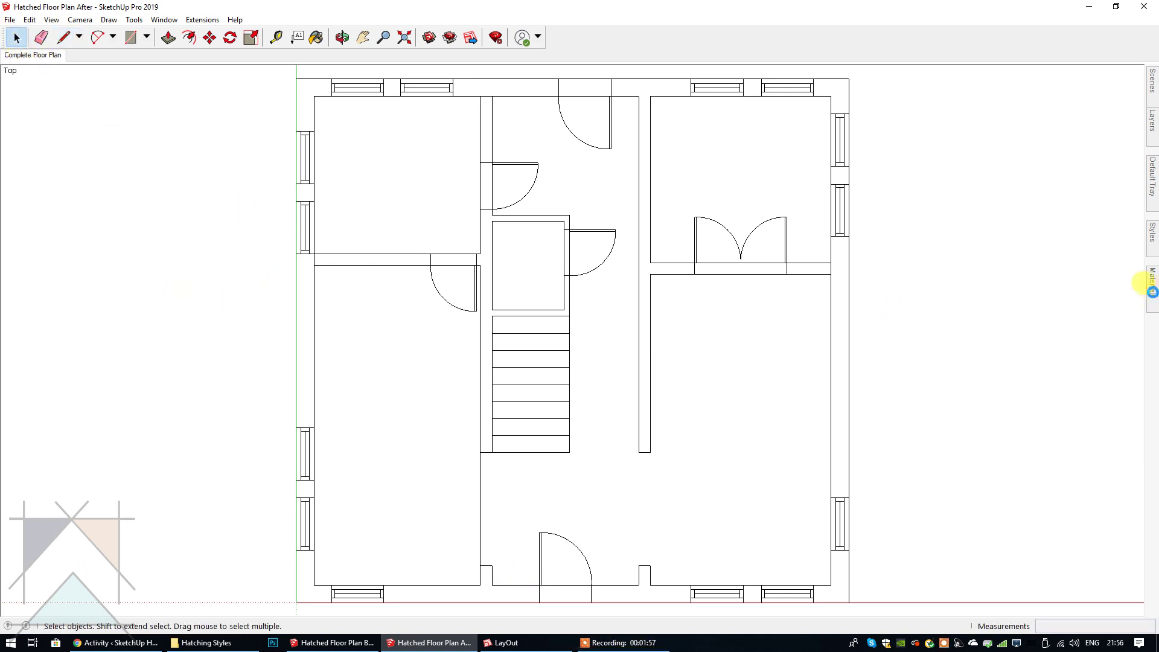
# Keep the Materials browser open beside the plan and show its Patterns collection.
pyautogui.click(1150, 288)
pyautogui.click(1128, 70)
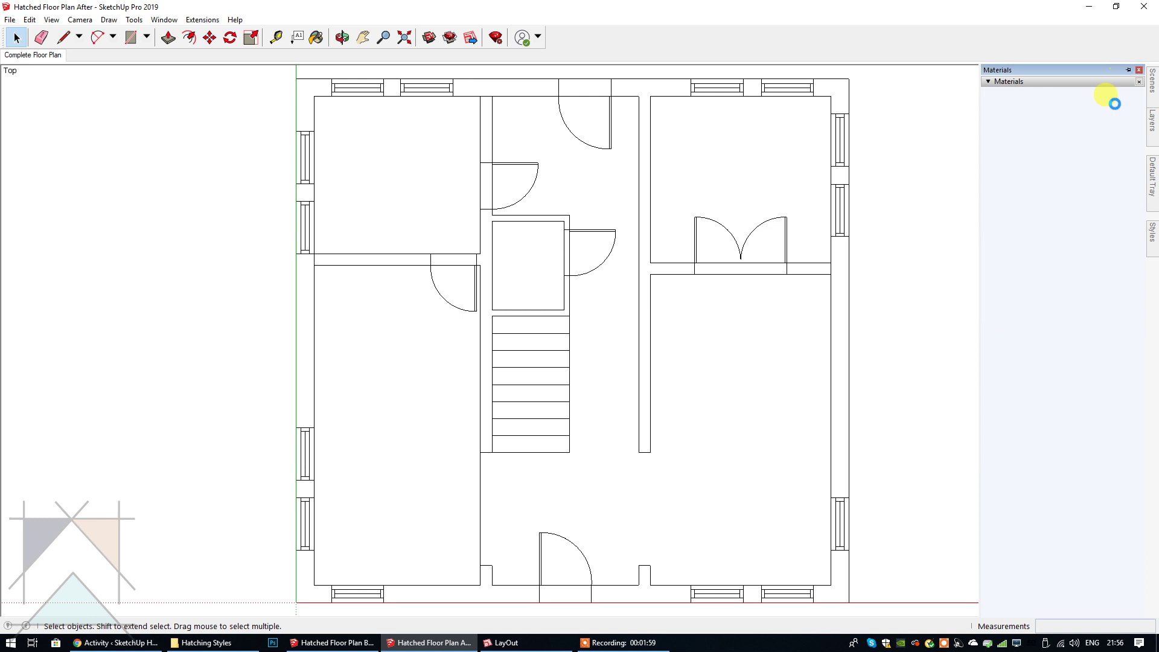
pyautogui.scroll(3, 1089, 242)
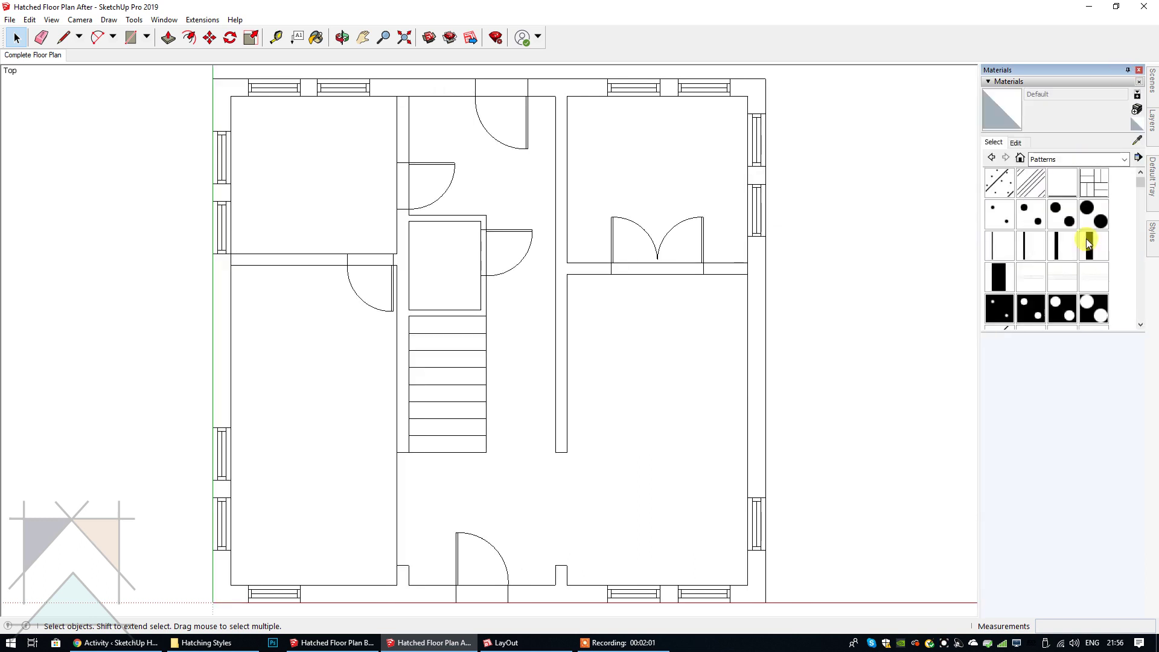
pyautogui.click(1124, 159)
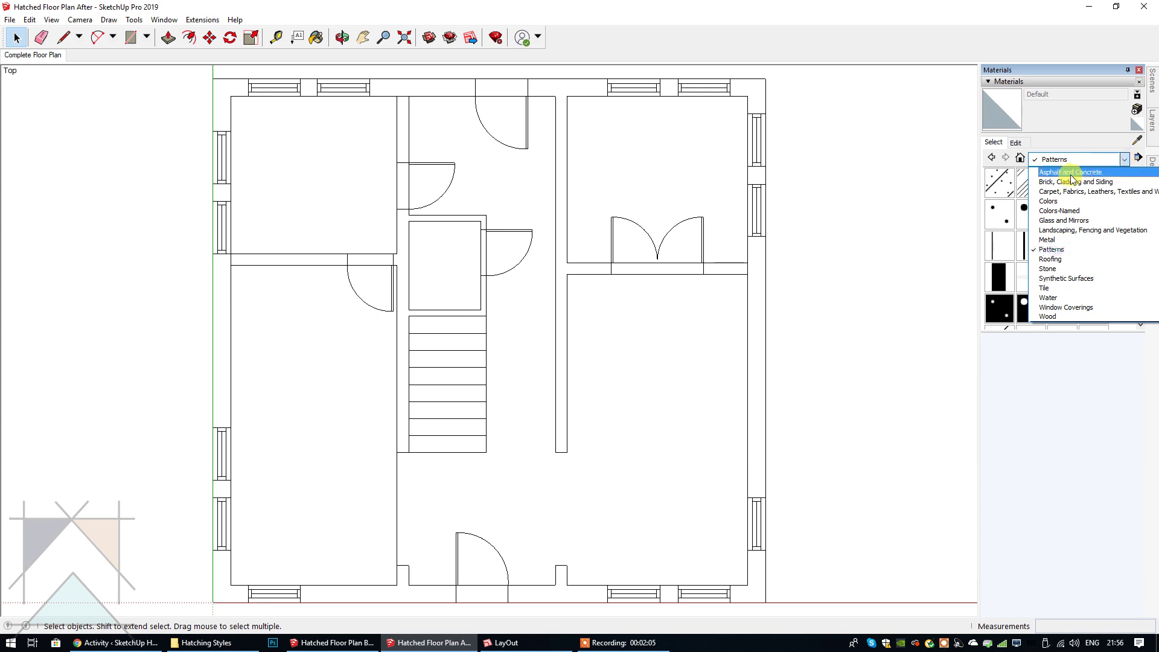
pyautogui.click(1050, 251)
# Paint the outer wall sections with the Brick Common Face pattern, including the upper wall left of the door.
pyautogui.scroll(-3, 1060, 246)
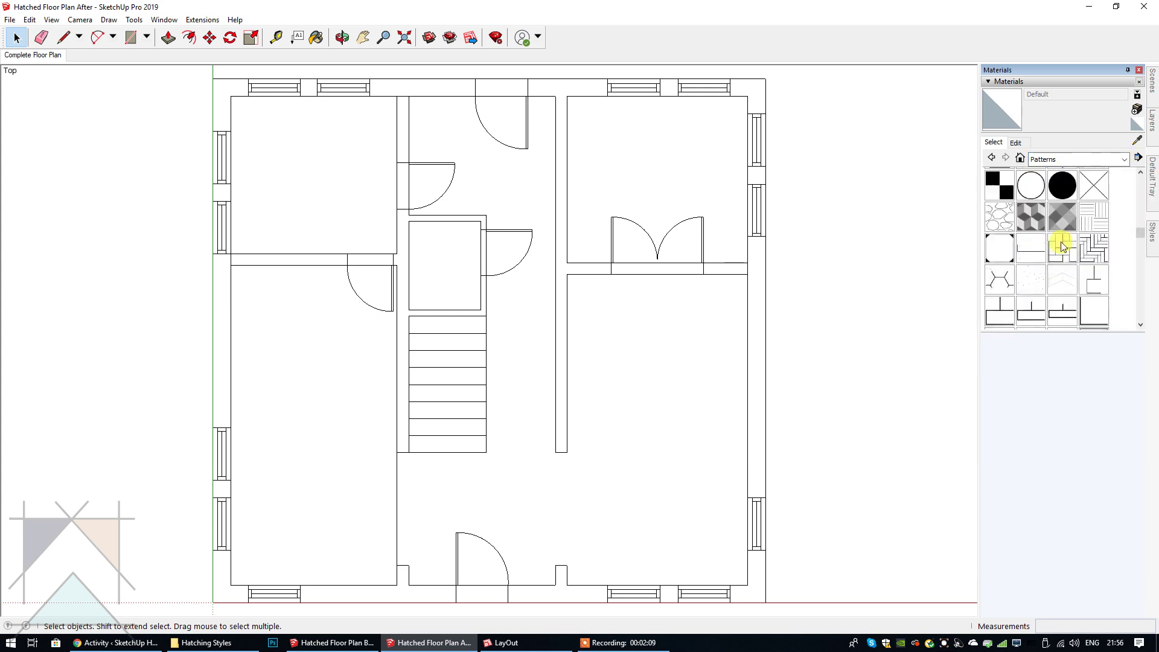
pyautogui.scroll(-6, 1059, 284)
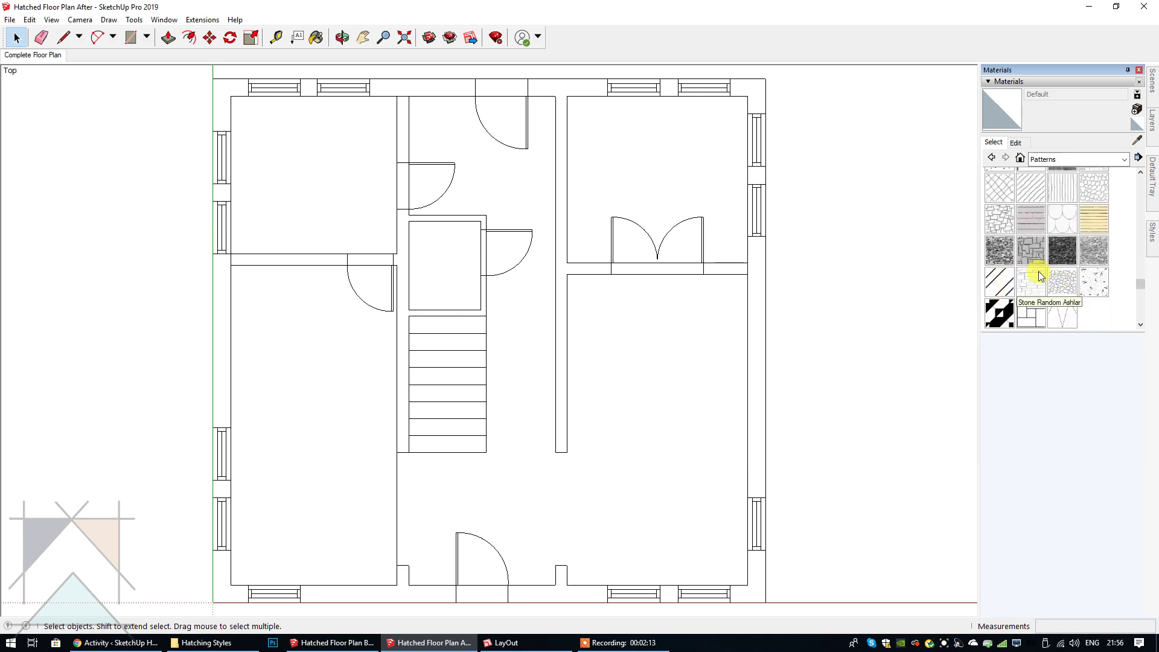
pyautogui.scroll(5, 1038, 274)
pyautogui.scroll(4, 1062, 275)
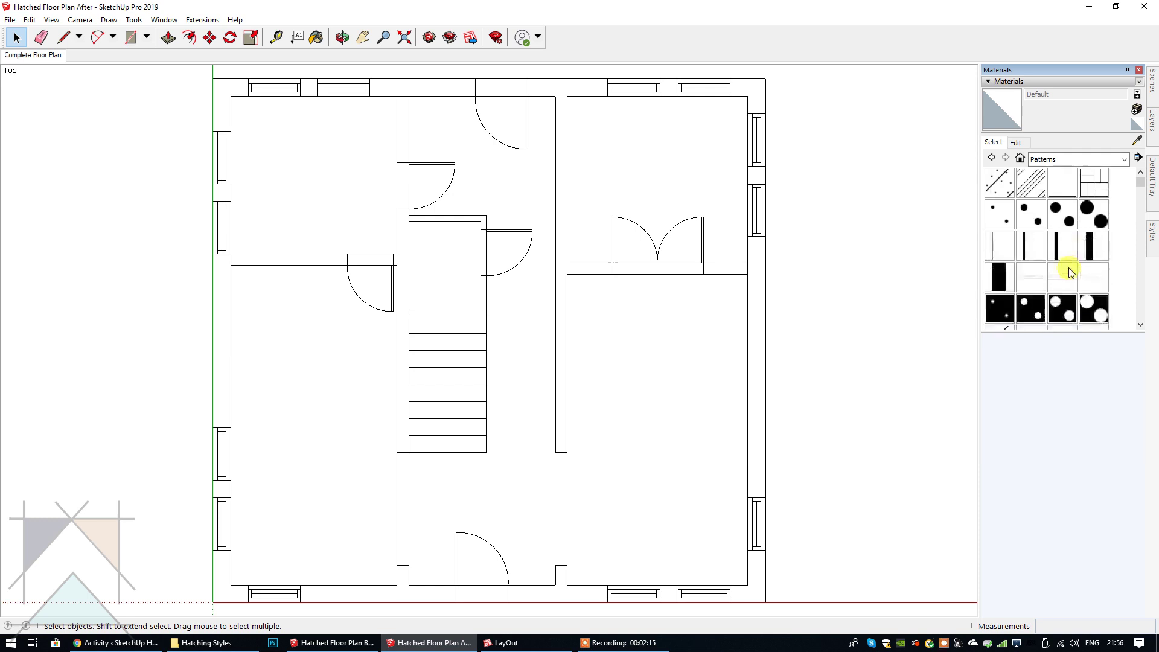
pyautogui.scroll(-4, 1078, 277)
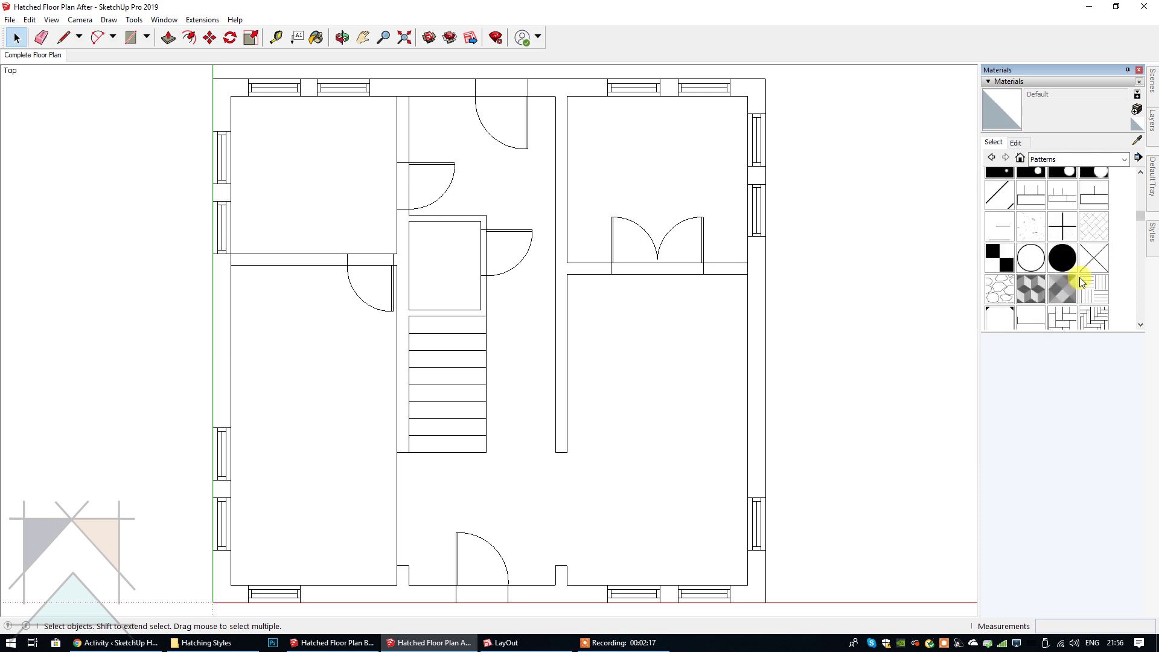
pyautogui.scroll(2, 1038, 265)
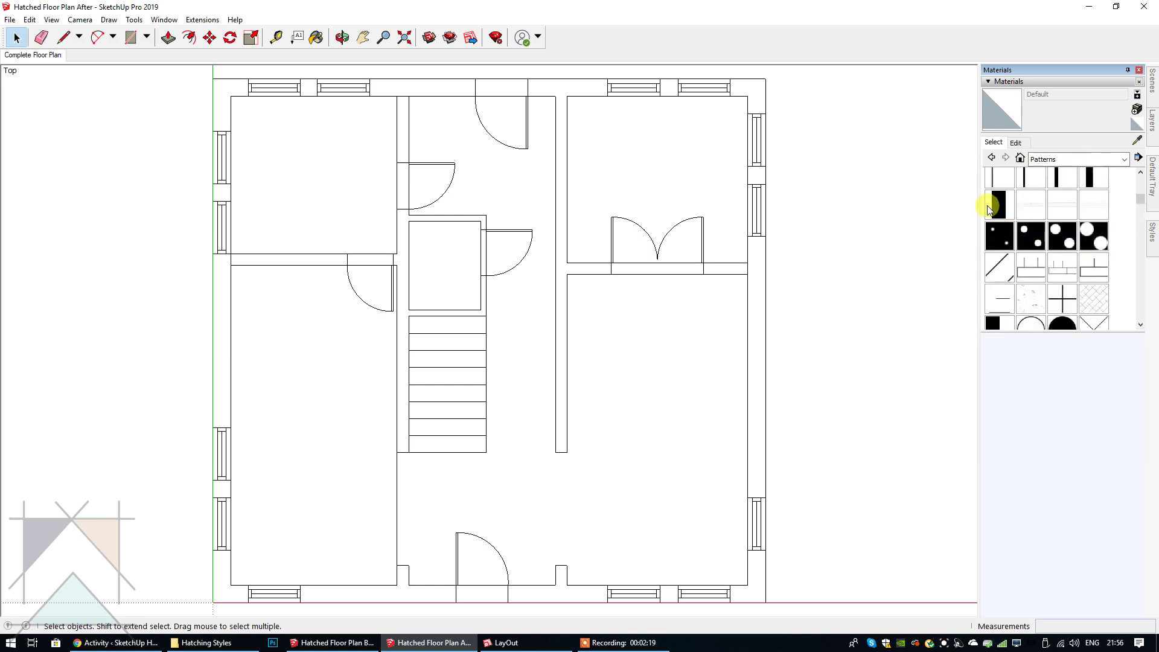
pyautogui.click(1000, 267)
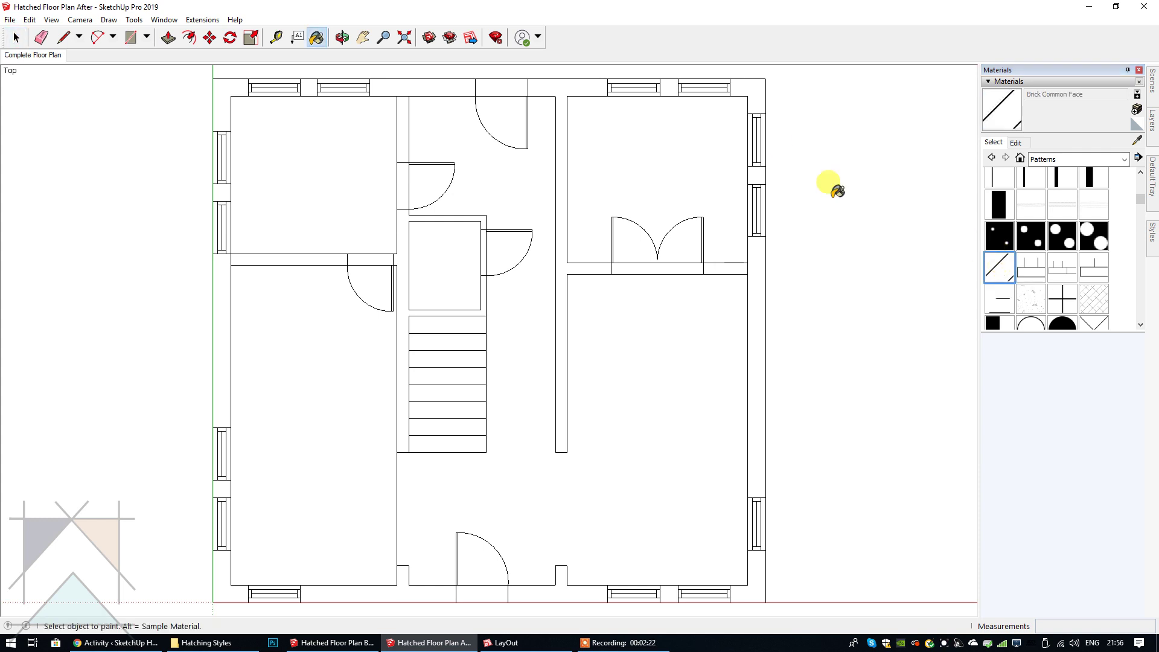
pyautogui.click(756, 305)
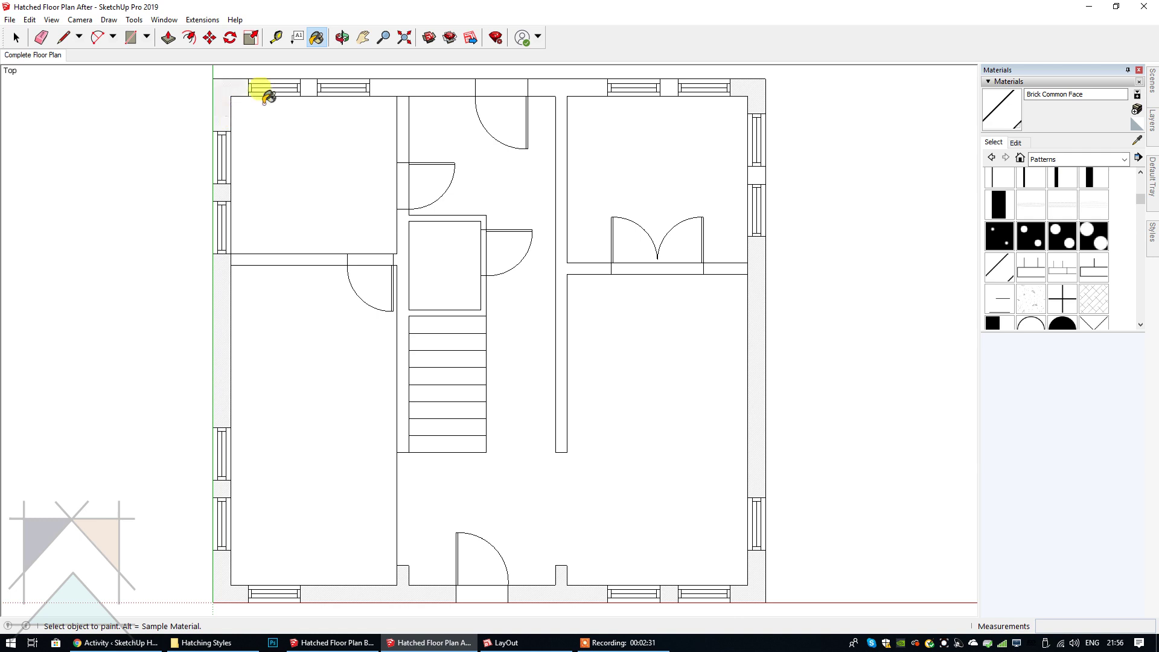
pyautogui.click(445, 84)
# Try painting the upper outer wall between the door and the right-hand windows with Brick Common Face, and undo the fill.
pyautogui.click(552, 86)
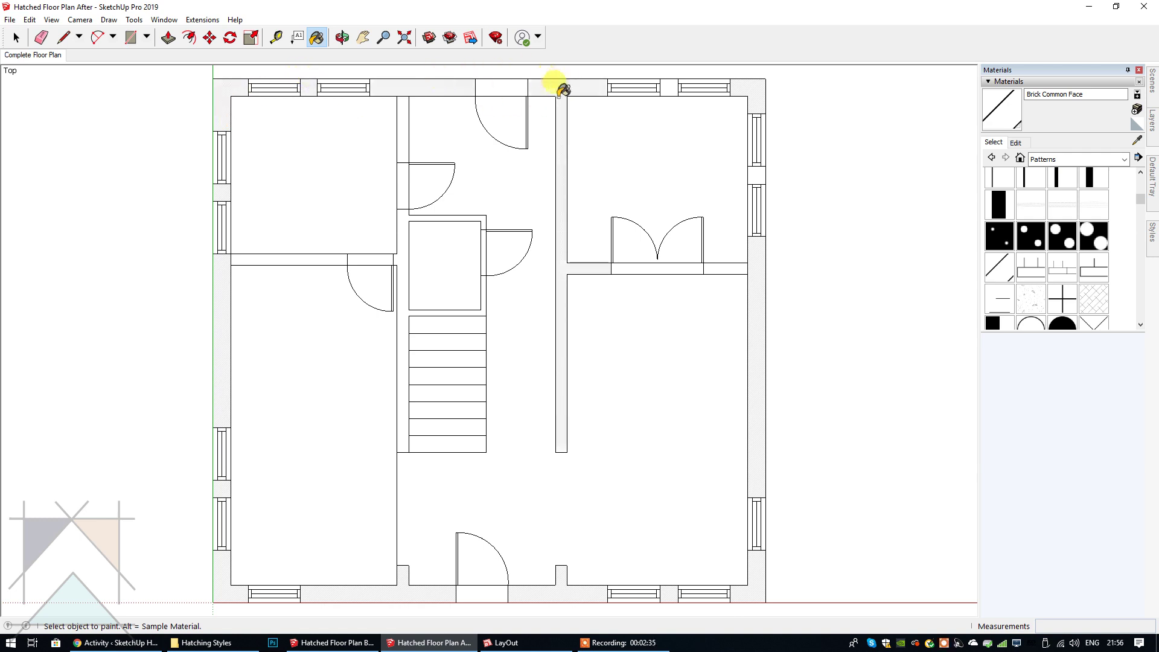
pyautogui.click(33, 21)
pyautogui.click(42, 32)
# Close the upper end of the long central internal wall with a 200 mm line and paint the adjoining outer wall with Brick Common Face.
pyautogui.click(63, 37)
pyautogui.click(567, 95)
pyautogui.click(556, 95)
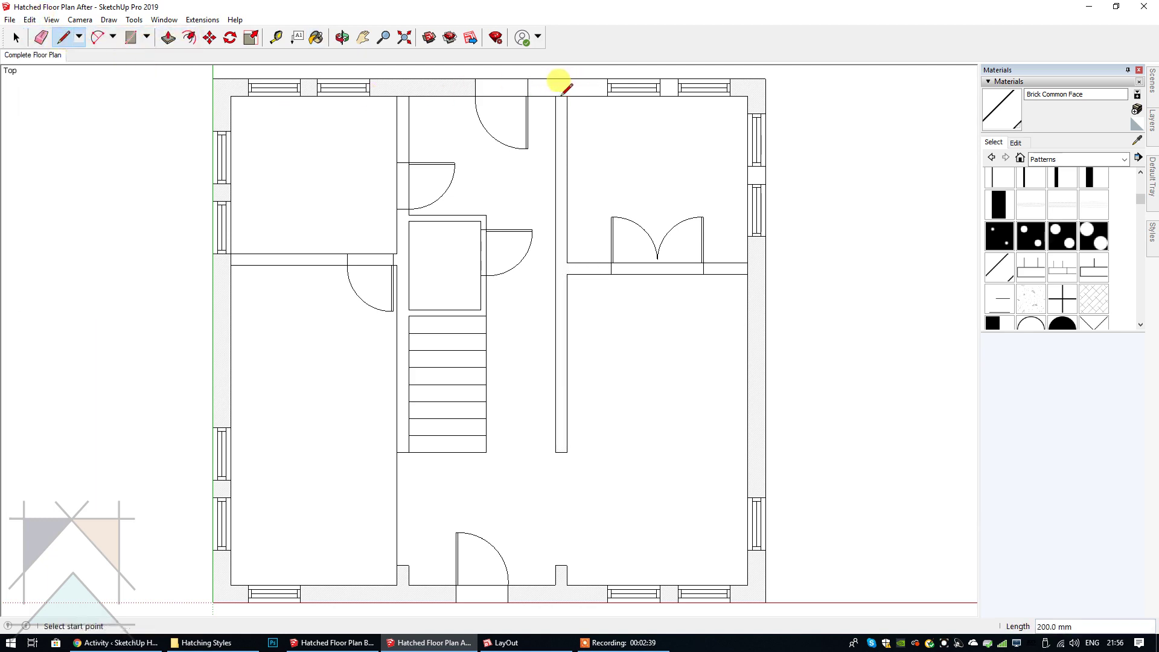
pyautogui.click(316, 37)
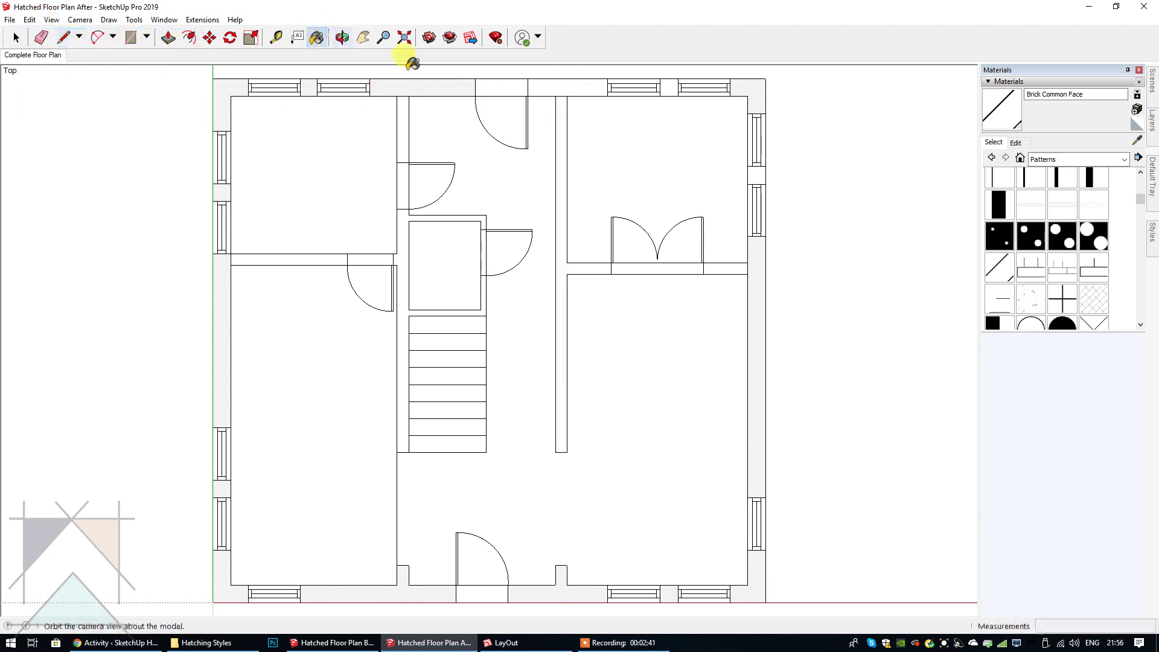
# Set the Brick Common Face texture size to 131.8 mm.
pyautogui.click(1016, 142)
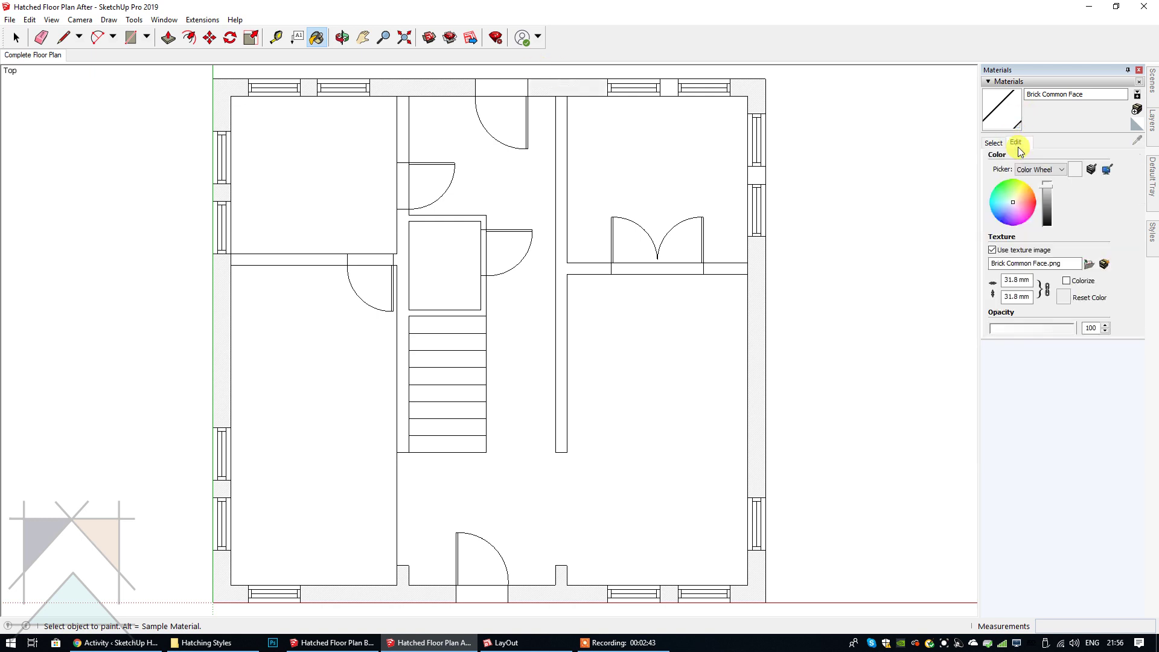
pyautogui.click(1008, 279)
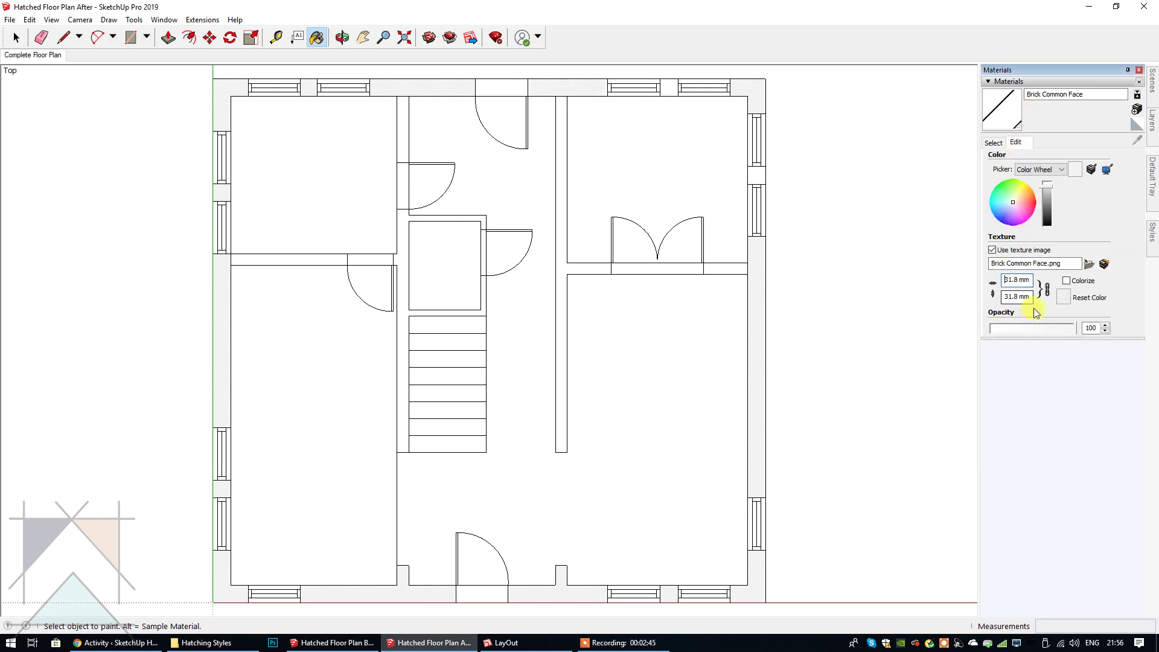
pyautogui.write('2')
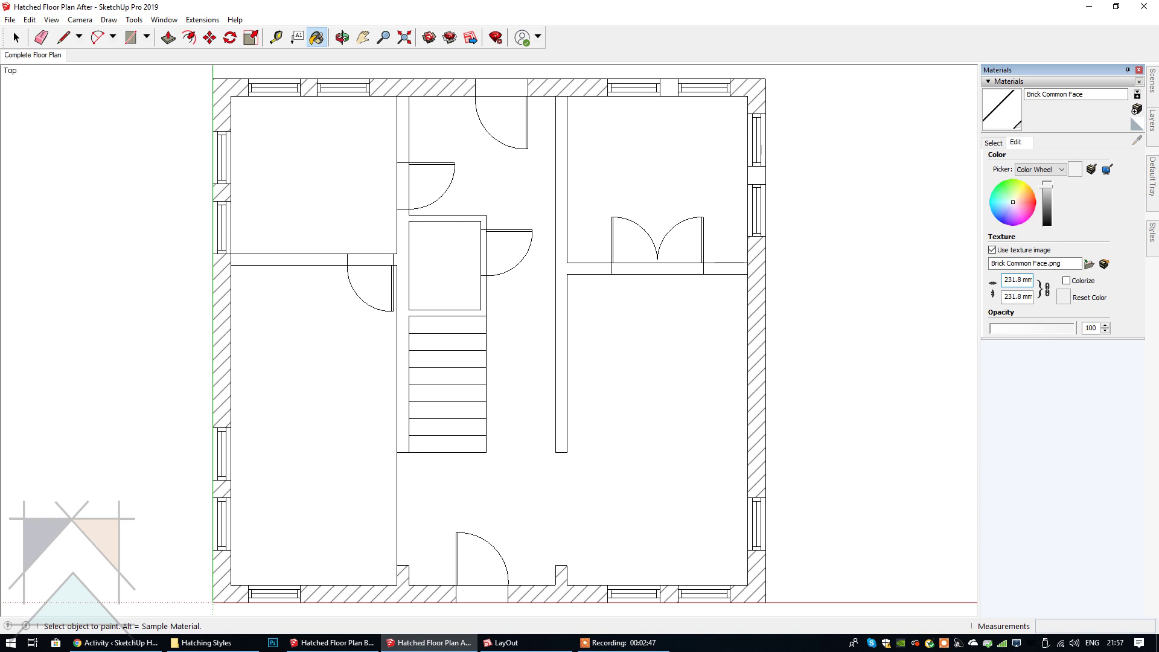
pyautogui.press('BackSpace')
pyautogui.write('1')
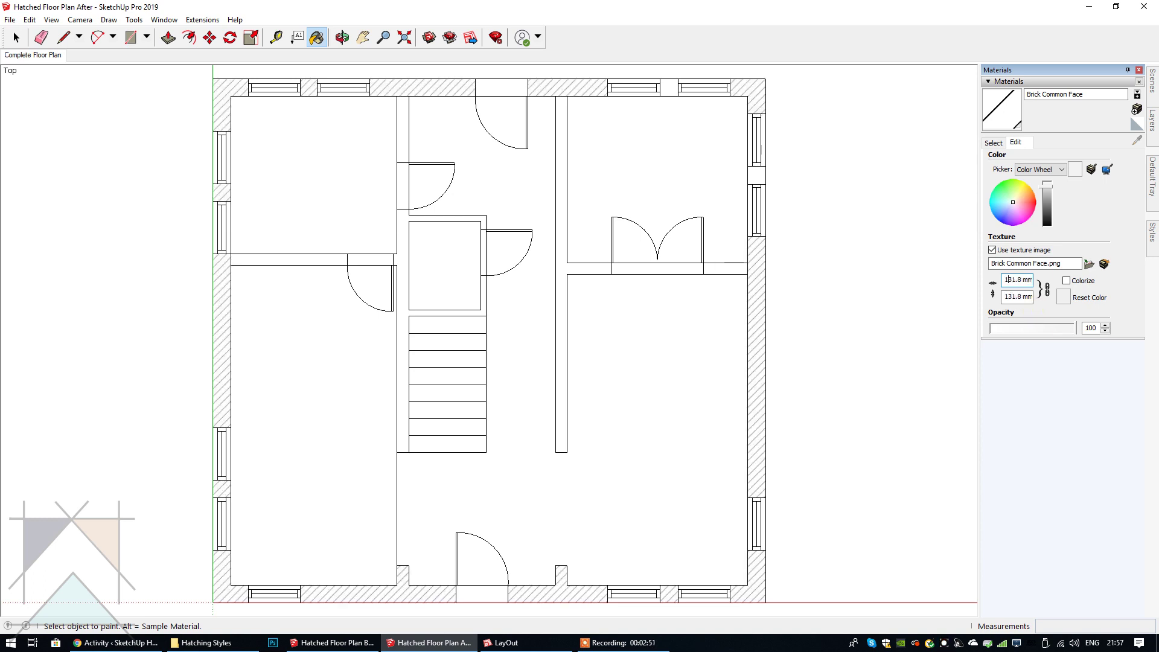
pyautogui.click(17, 38)
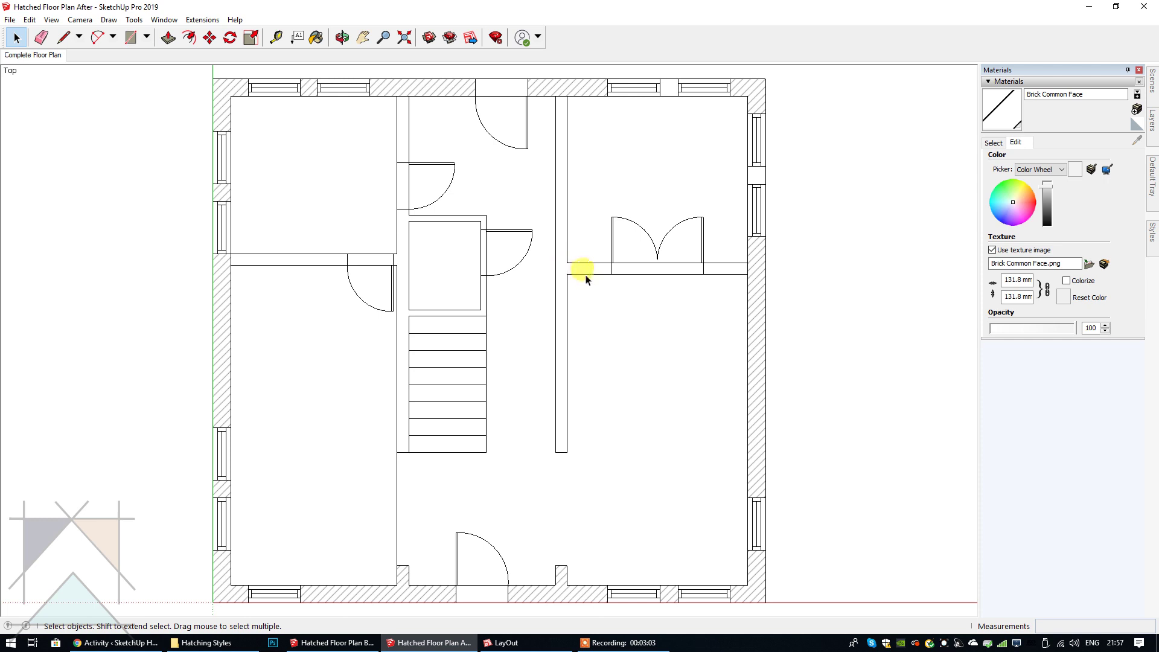
# Paint the long central internal wall and the walls on both sides of the double doors with Color M05 from the Colors collection.
pyautogui.click(993, 143)
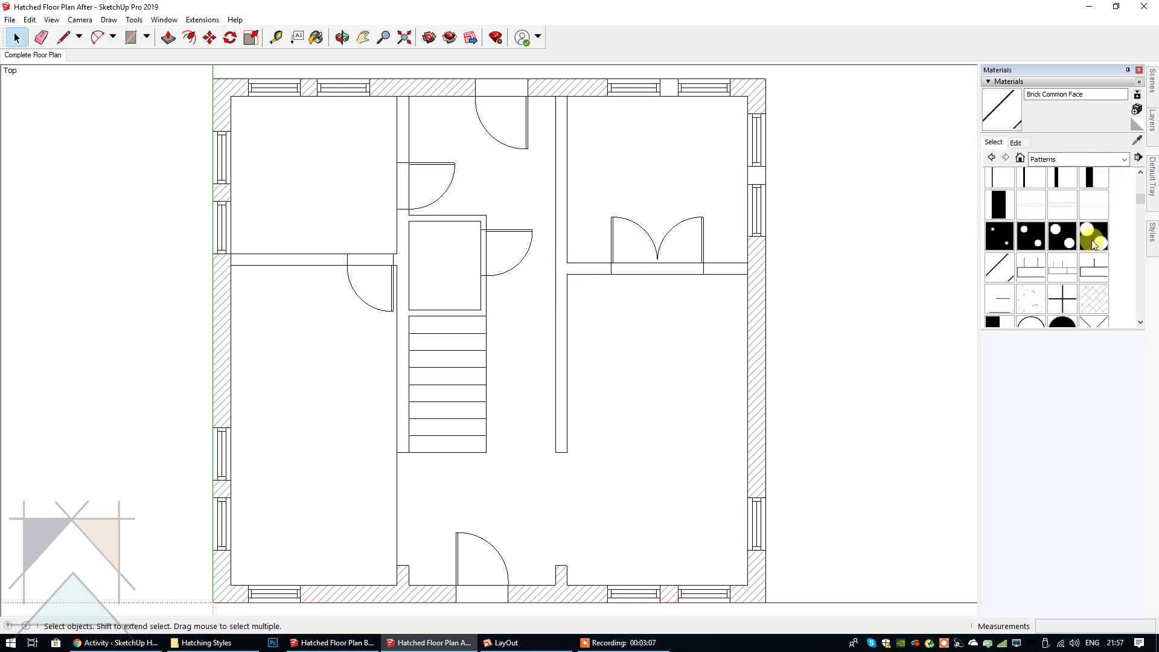
pyautogui.click(1123, 159)
pyautogui.click(1071, 204)
pyautogui.scroll(-10, 1078, 265)
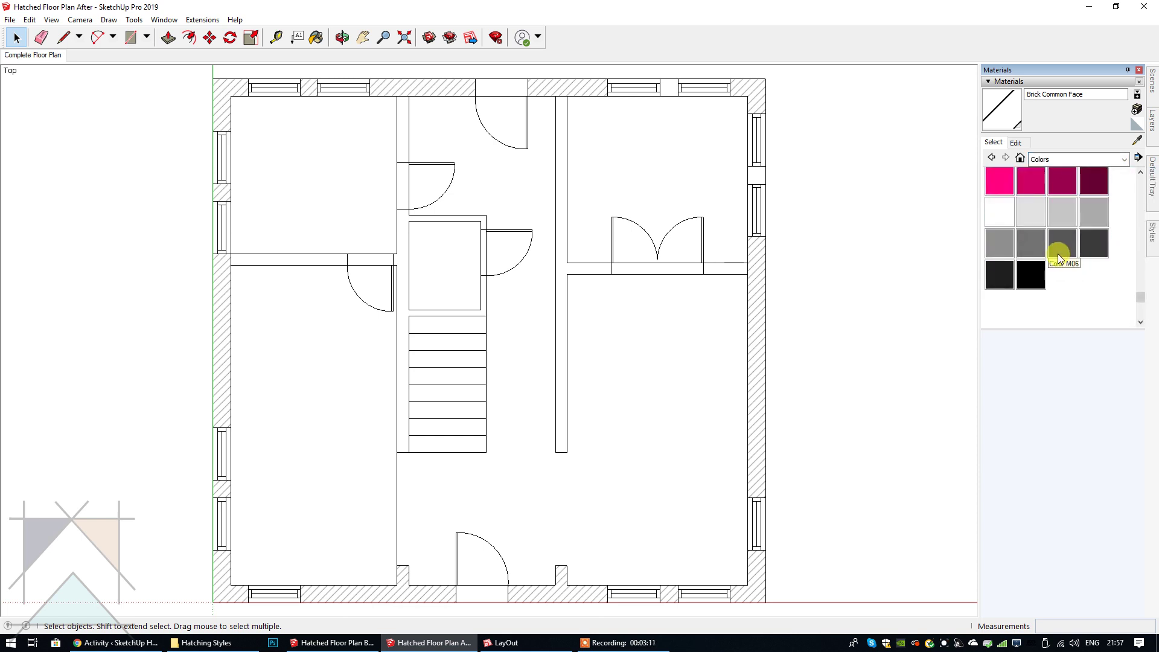
pyautogui.click(1030, 243)
pyautogui.click(563, 163)
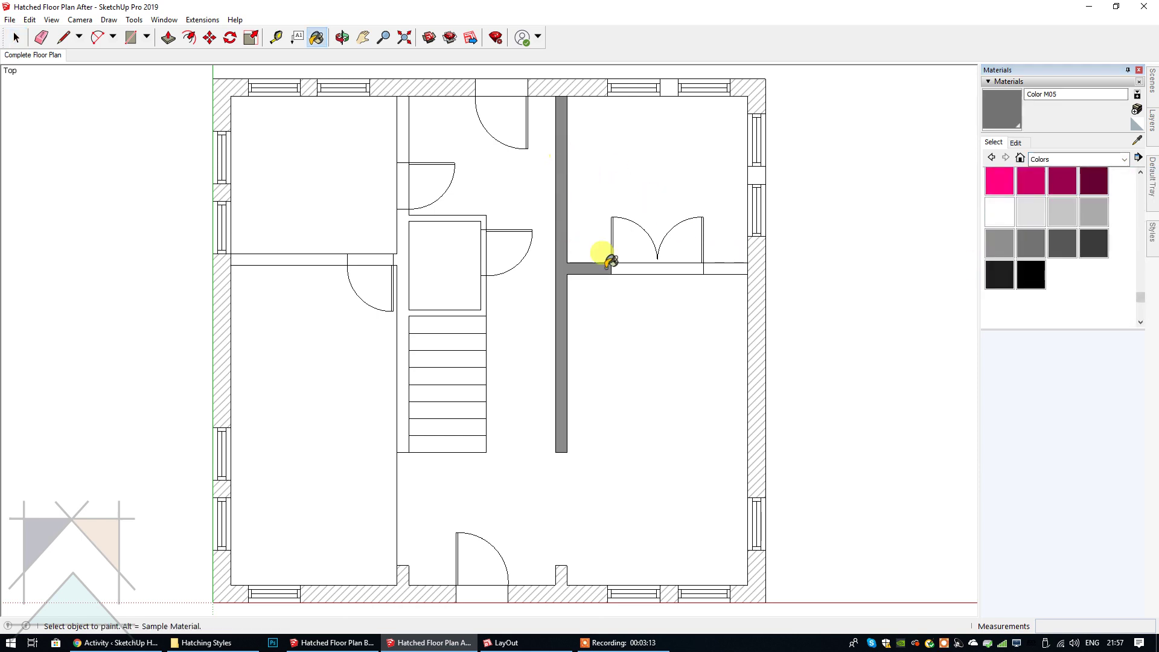
pyautogui.click(717, 268)
# Paint the remaining internal walls around the upper-left room, the cupboard and the stairs with Color M05.
pyautogui.click(402, 137)
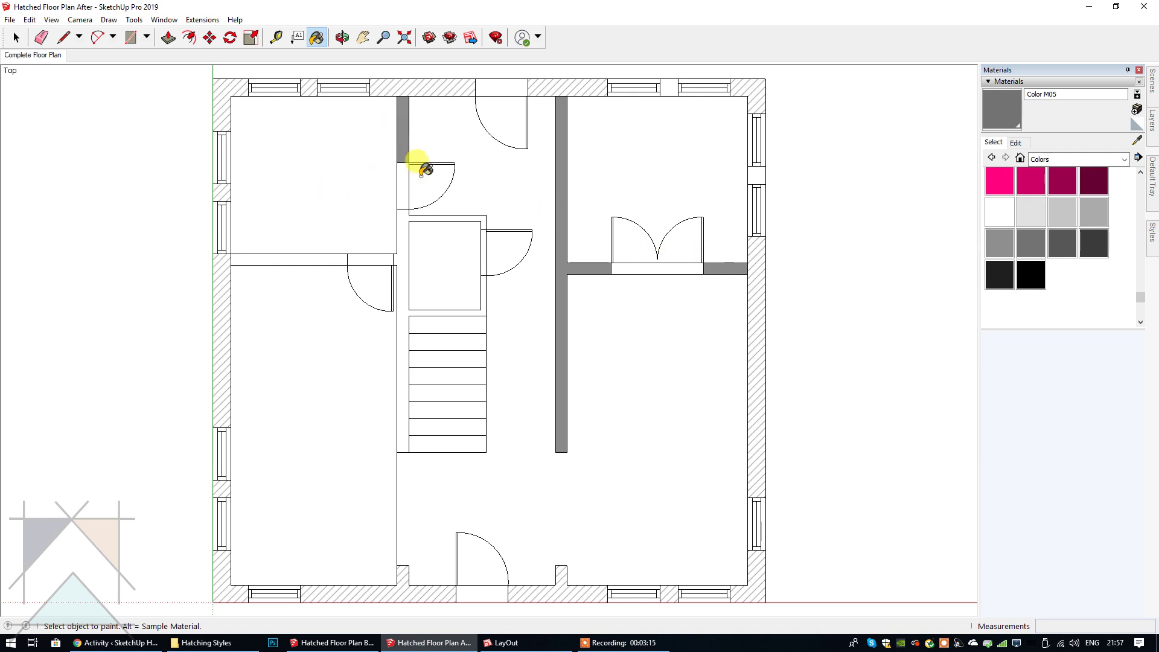
pyautogui.click(402, 218)
pyautogui.click(331, 257)
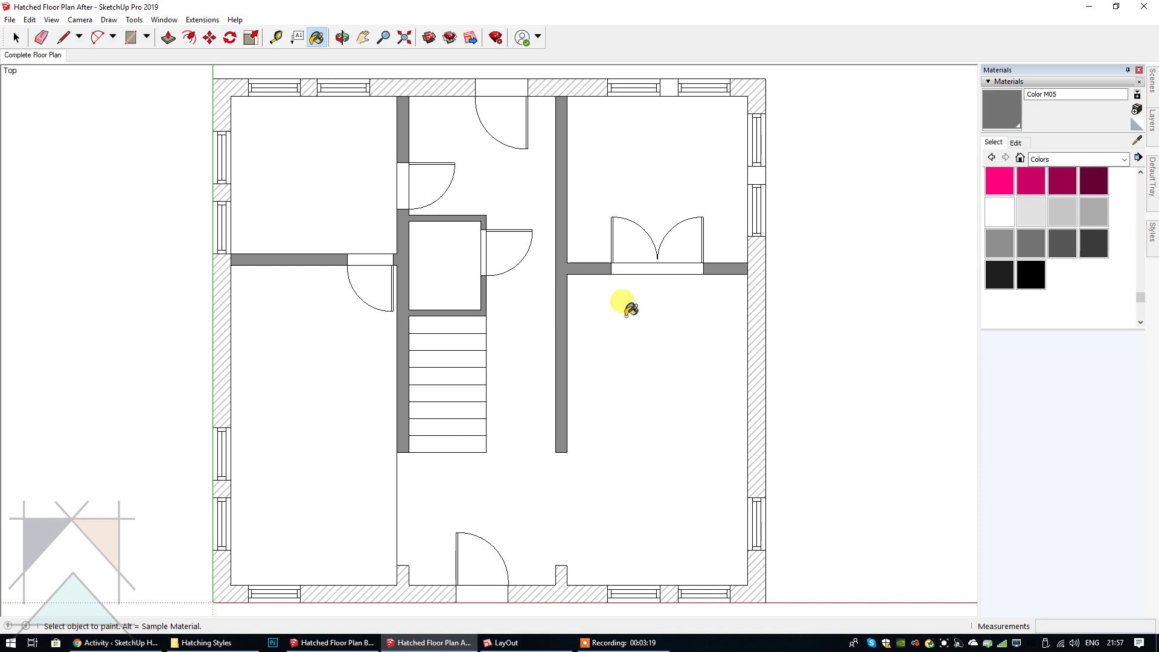
pyautogui.press('space')
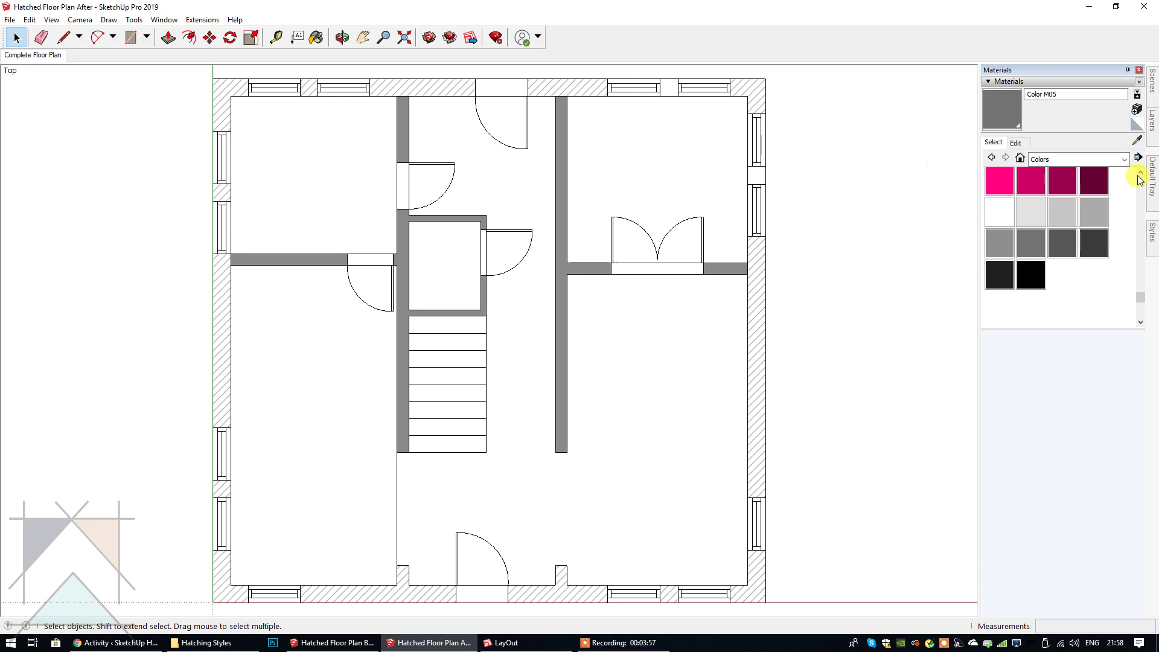
# Paint the upper-left room's floor with the Ceramic Tile material from the Patterns collection.
pyautogui.click(1123, 159)
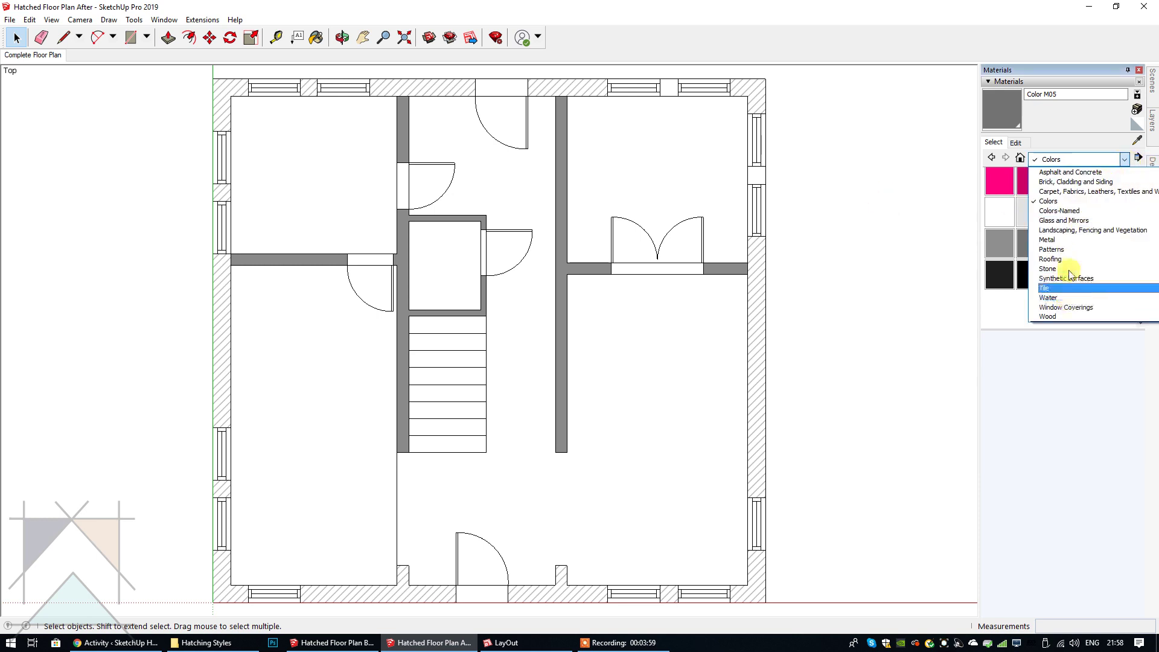
pyautogui.click(1071, 248)
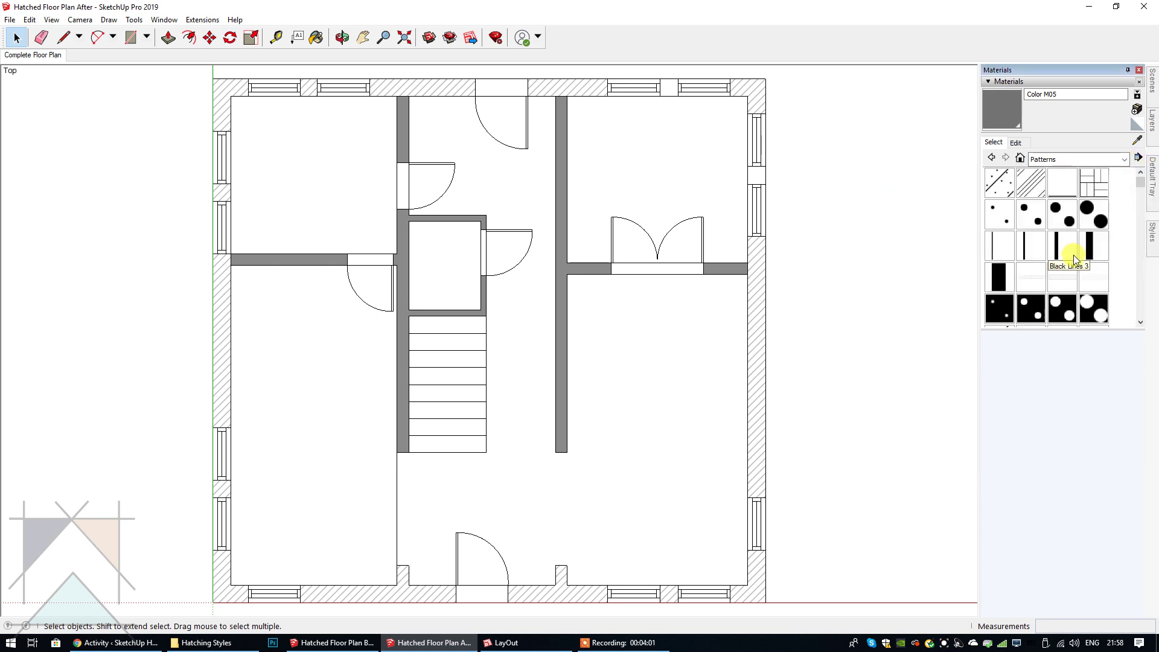
pyautogui.scroll(-5, 1044, 270)
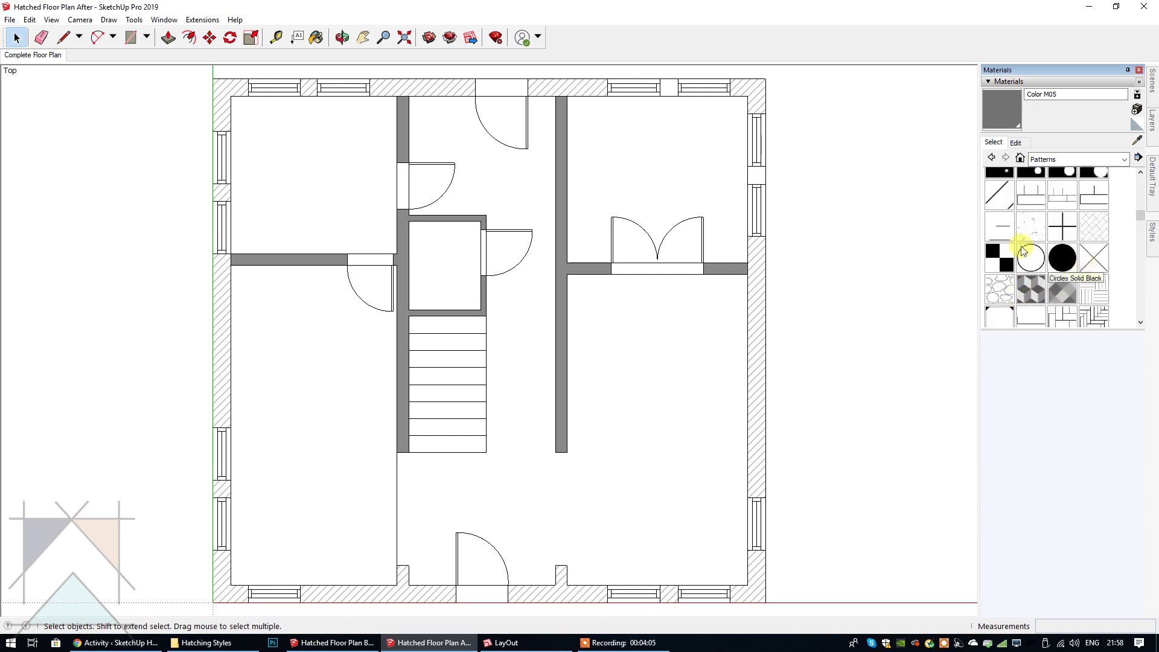
pyautogui.scroll(-2, 1036, 254)
pyautogui.scroll(3, 1047, 241)
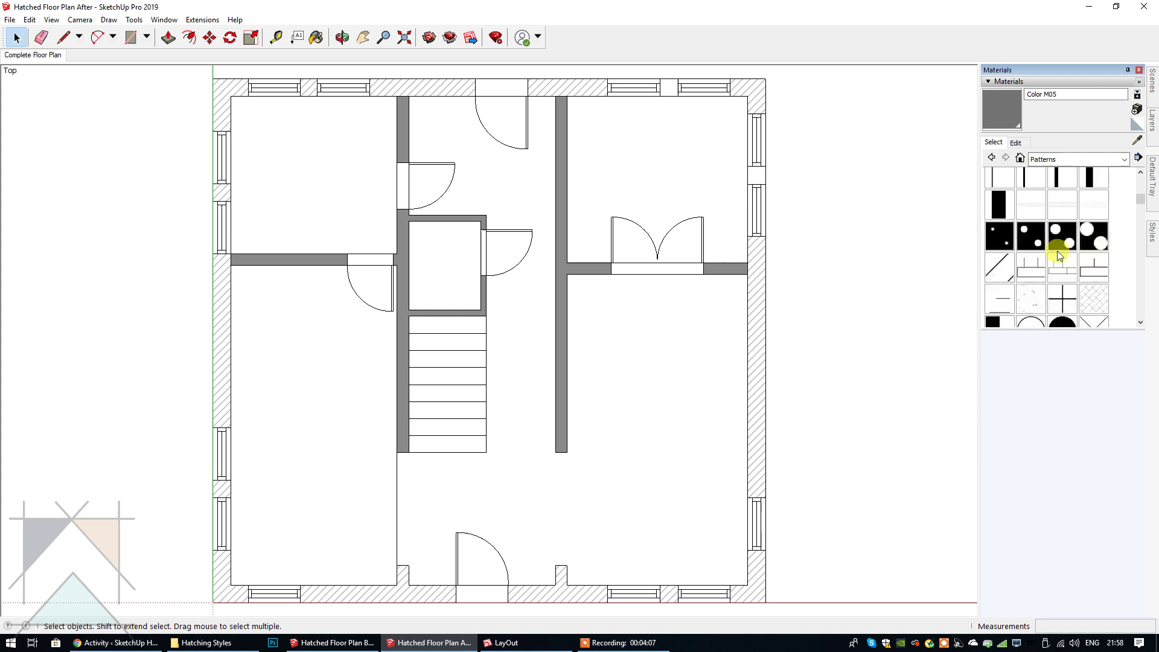
pyautogui.click(1061, 299)
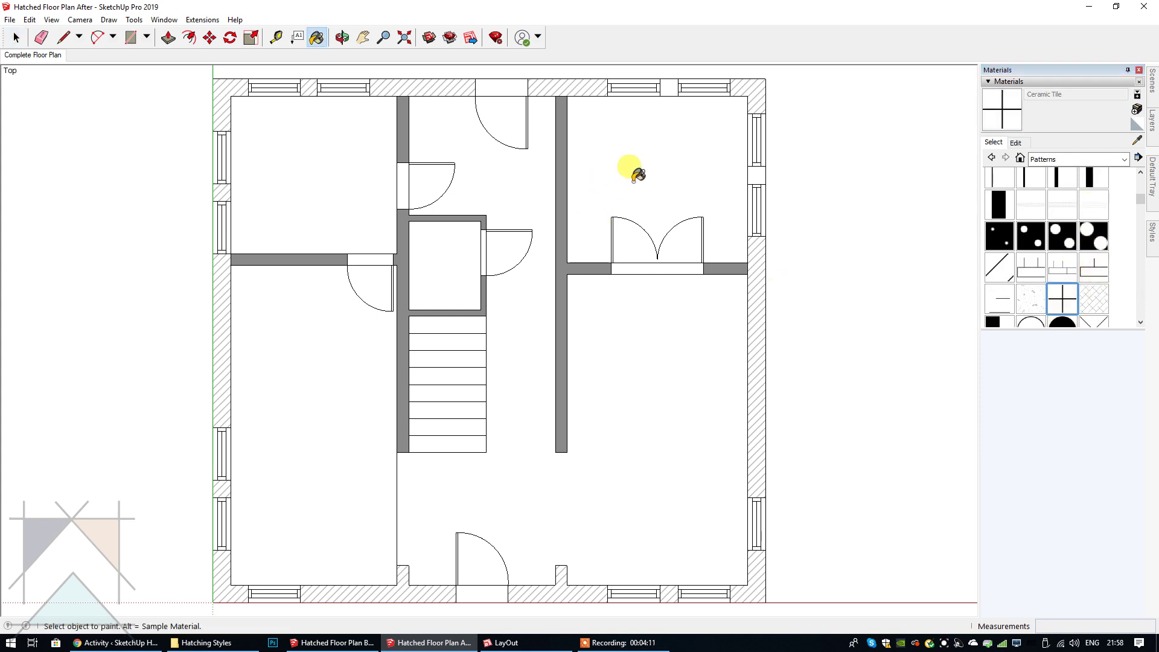
pyautogui.click(298, 191)
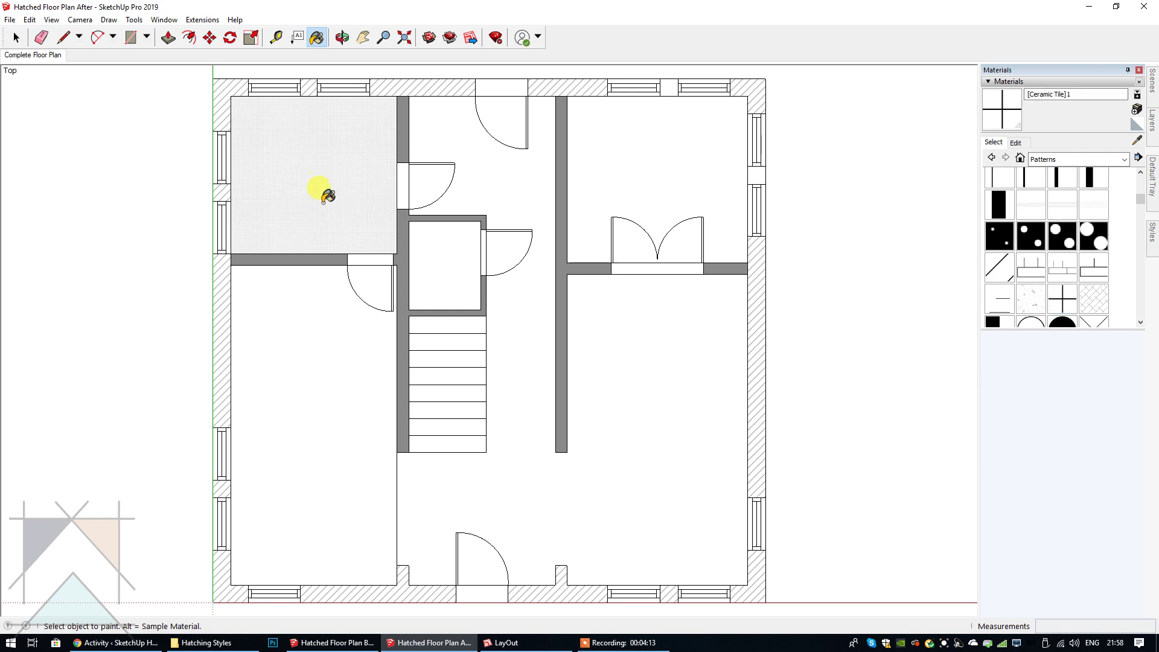
# Paint the upper-right room's floor with Ceramic Tile and set that material's texture size to 131.8 mm.
pyautogui.click(623, 176)
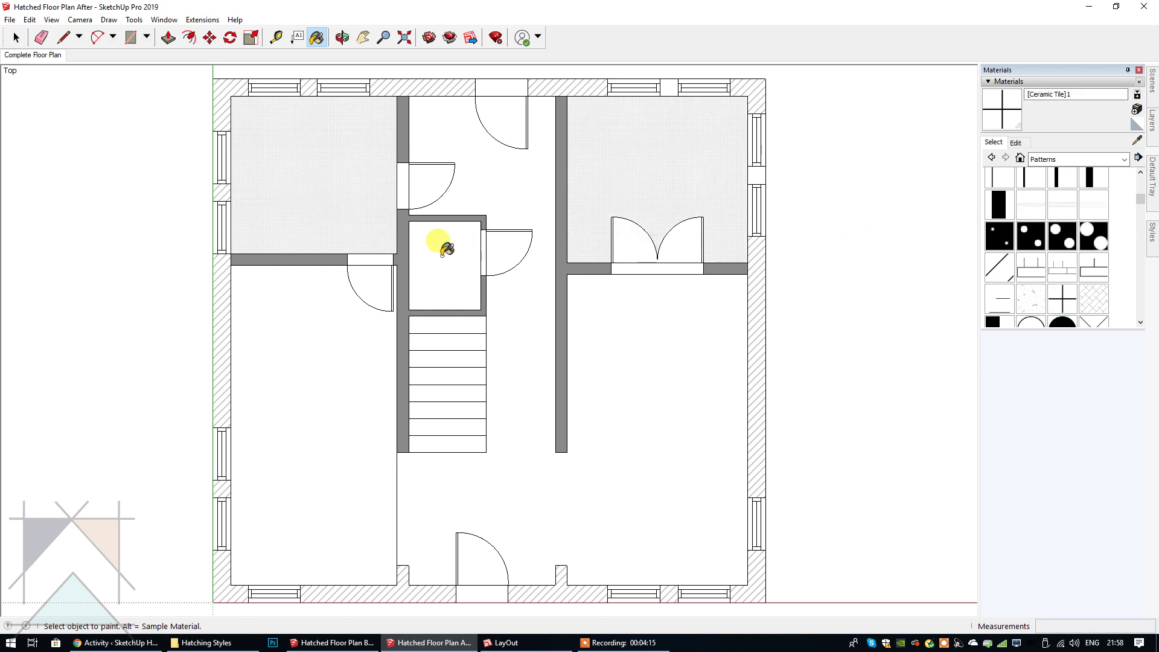
pyautogui.click(1017, 142)
pyautogui.click(1004, 279)
pyautogui.write('1')
pyautogui.press('Return')
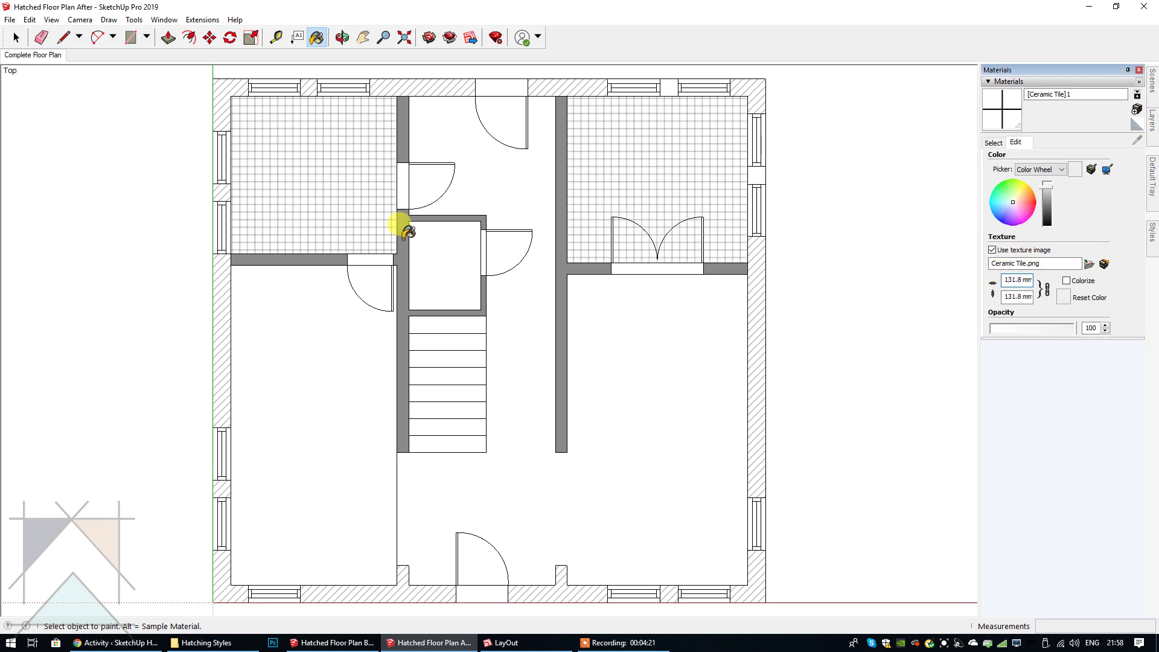
pyautogui.click(16, 37)
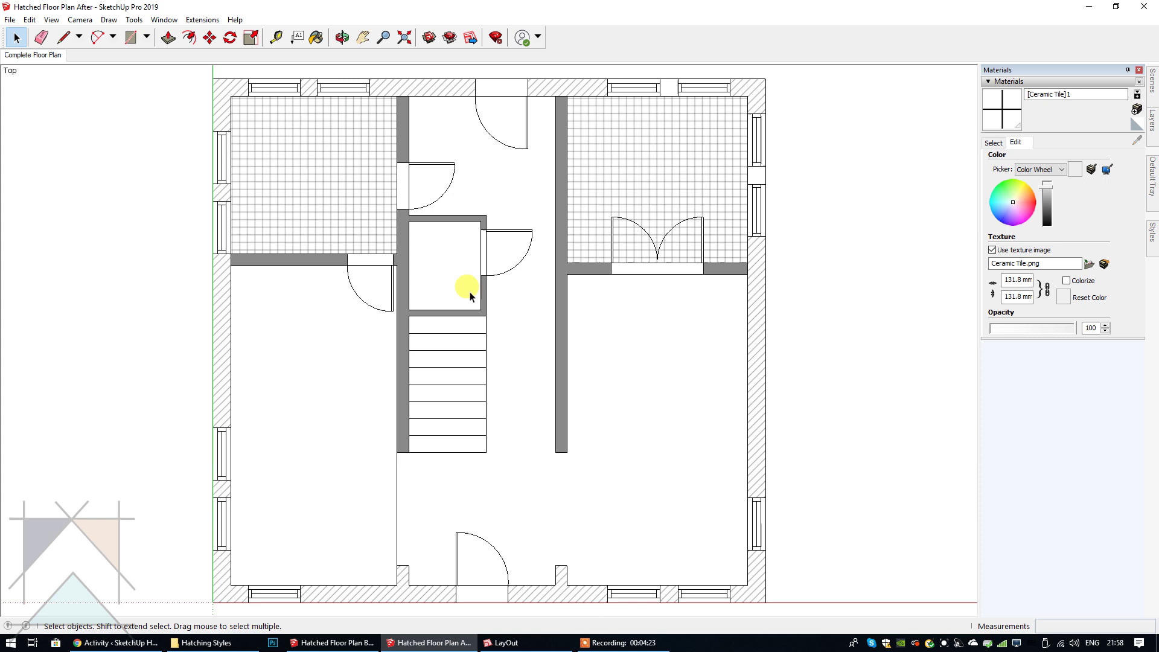
# Paint the hall and lower-right room's connected floor, including the hall's door swing areas, with Herringbone 4x1 from the Patterns collection.
pyautogui.click(993, 143)
pyautogui.scroll(-4, 1092, 301)
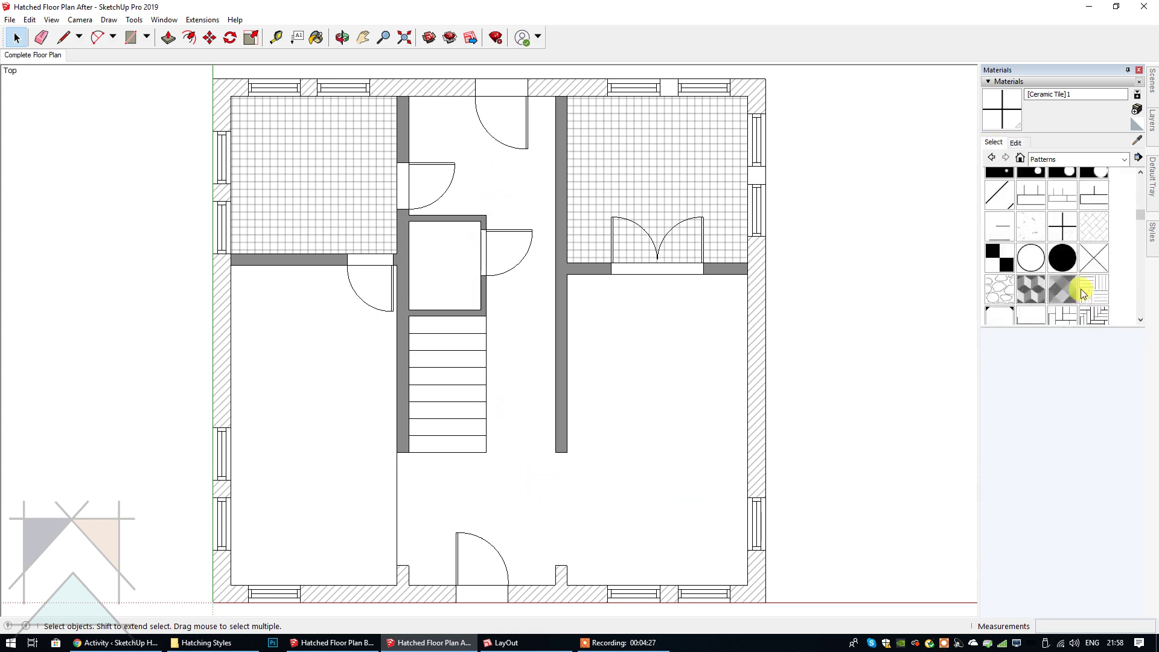
pyautogui.click(1092, 248)
pyautogui.click(613, 370)
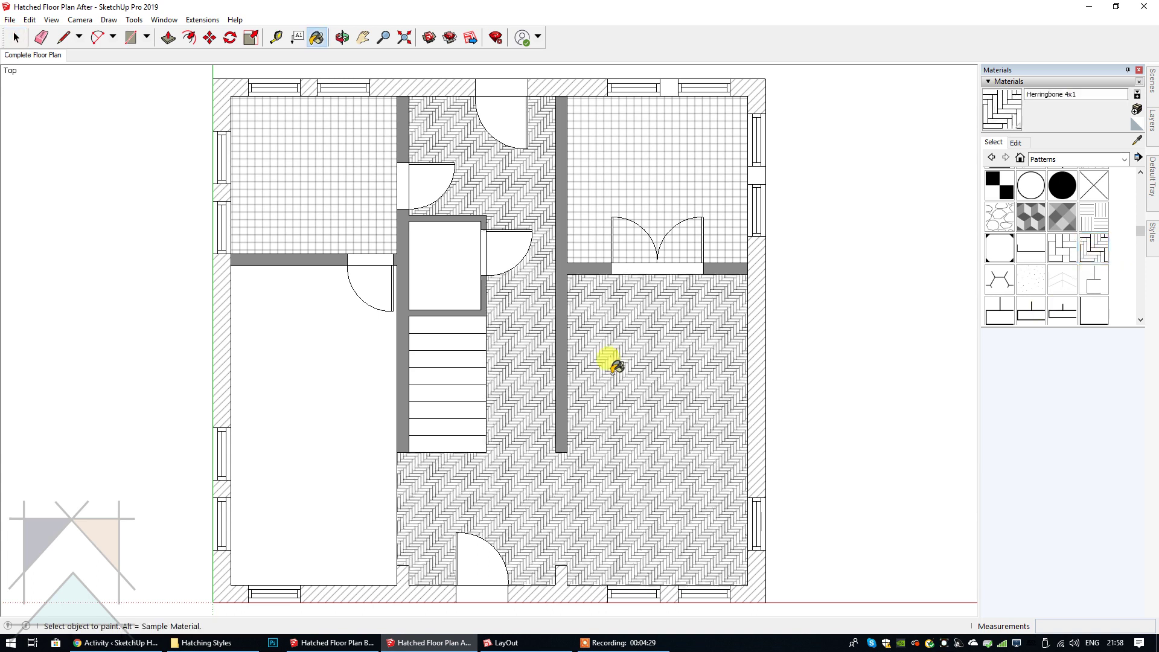
pyautogui.click(506, 248)
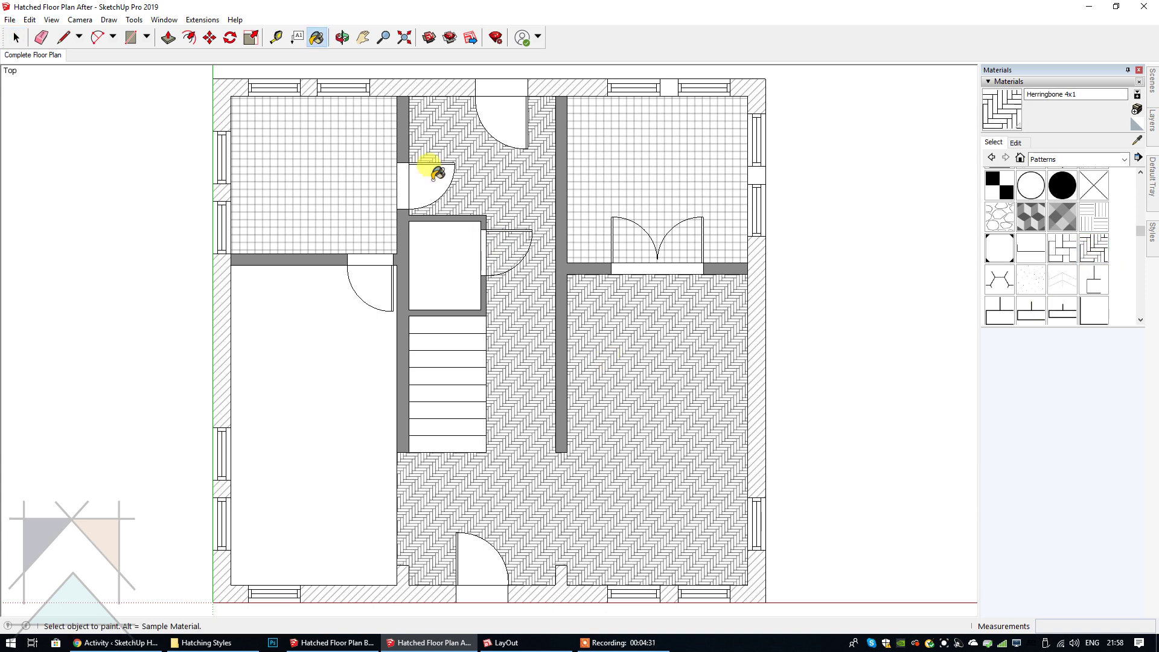
pyautogui.click(433, 175)
pyautogui.click(490, 560)
pyautogui.click(500, 118)
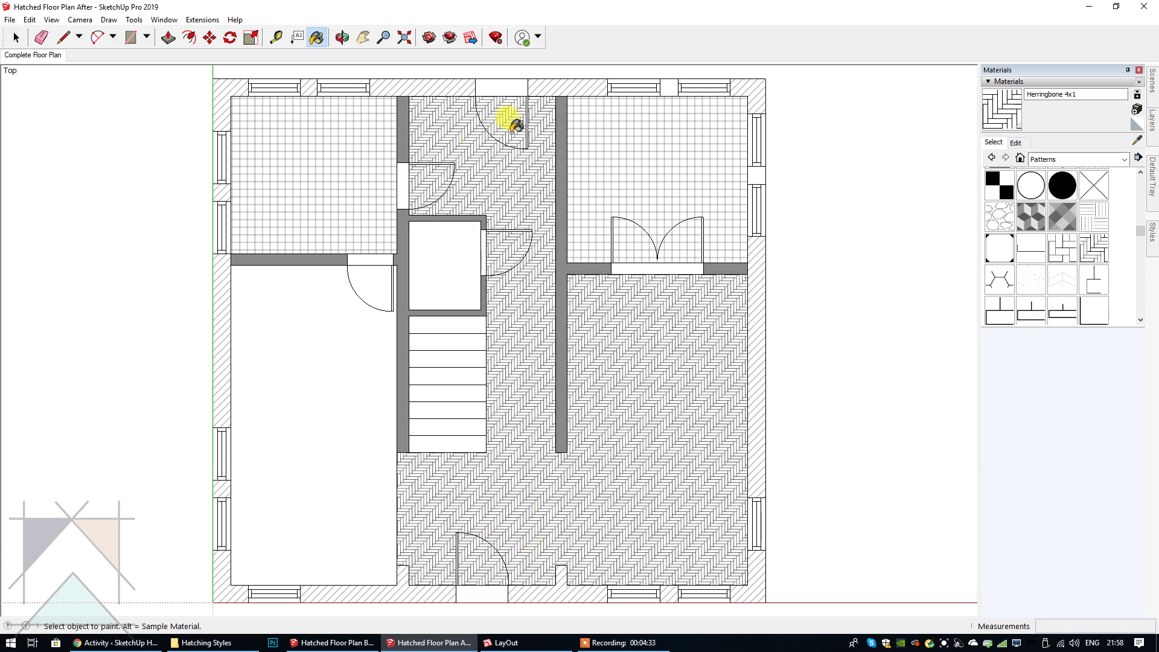
pyautogui.click(15, 39)
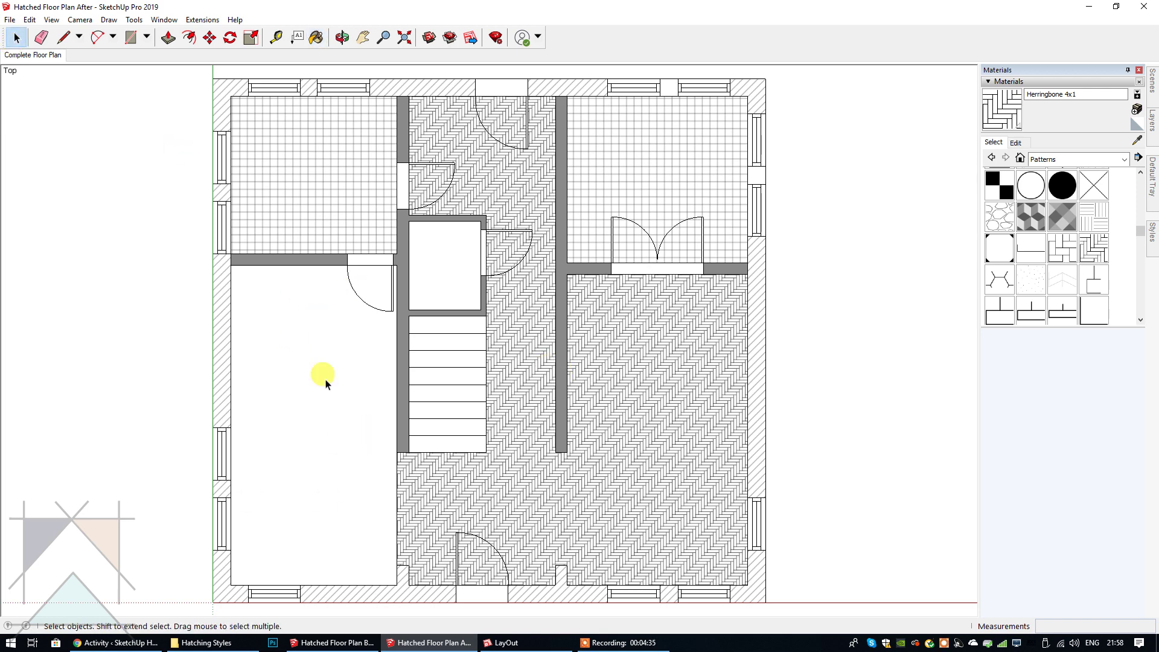
# Paint the lower-left room's main floor area with the Herringbone 2x1 pattern.
pyautogui.click(1064, 257)
pyautogui.click(345, 409)
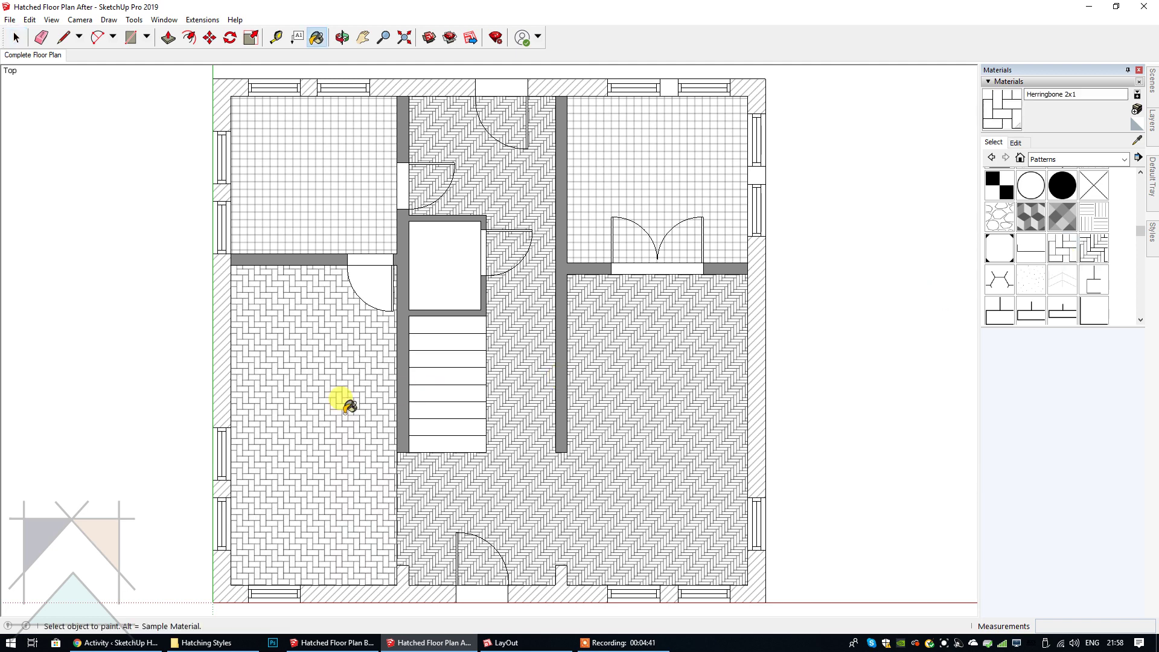
pyautogui.click(12, 39)
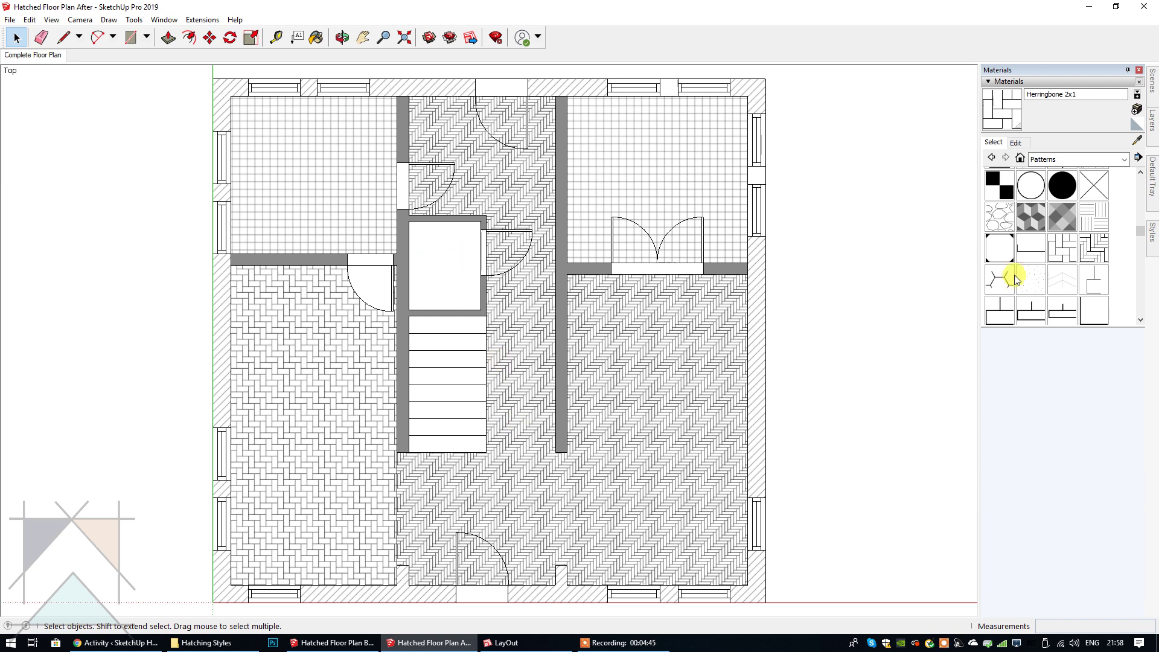
# Sample the Ceramic Tile material from the upper-right room and paint the cupboard floor with it.
pyautogui.scroll(4, 1029, 281)
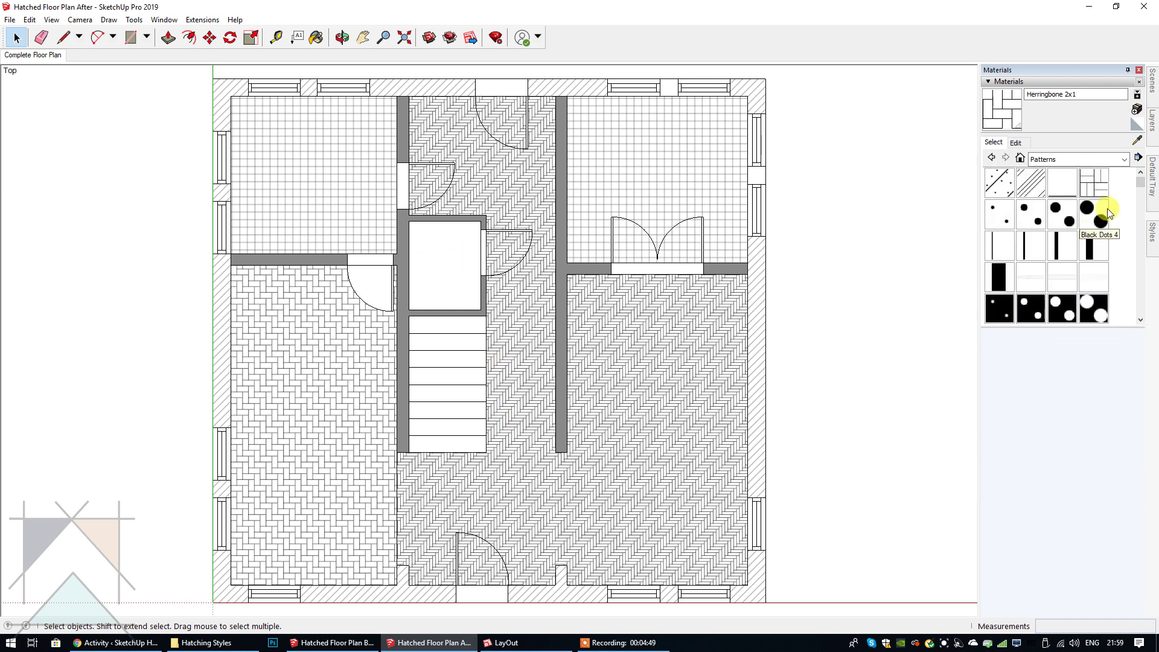
pyautogui.scroll(-4, 1046, 253)
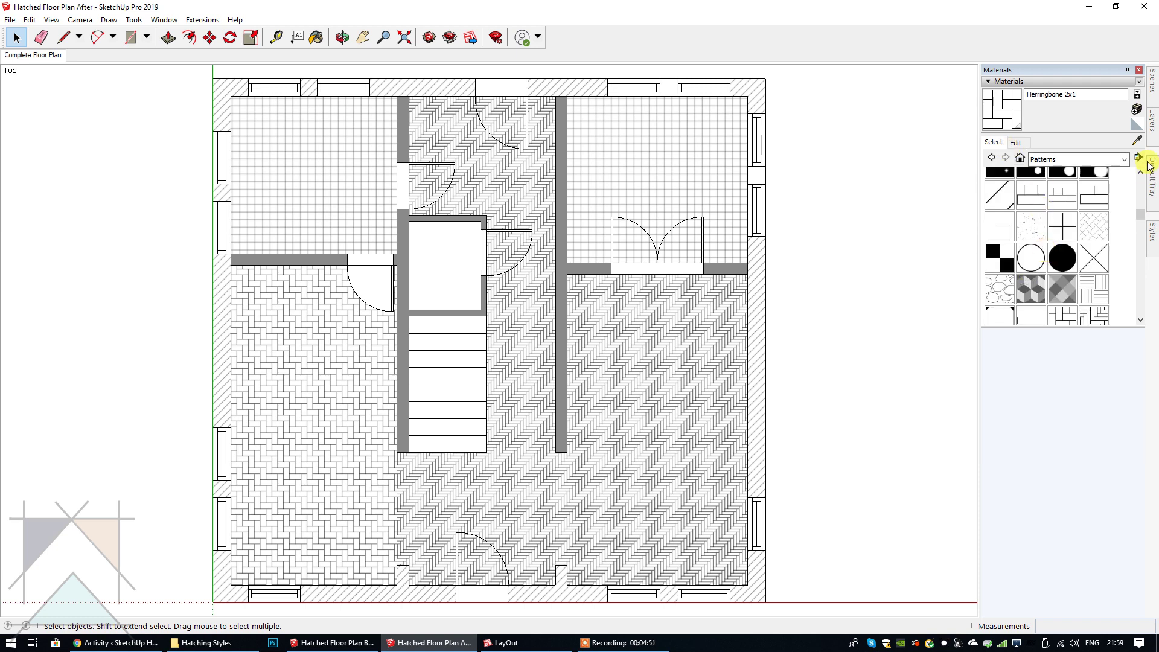
pyautogui.click(1137, 141)
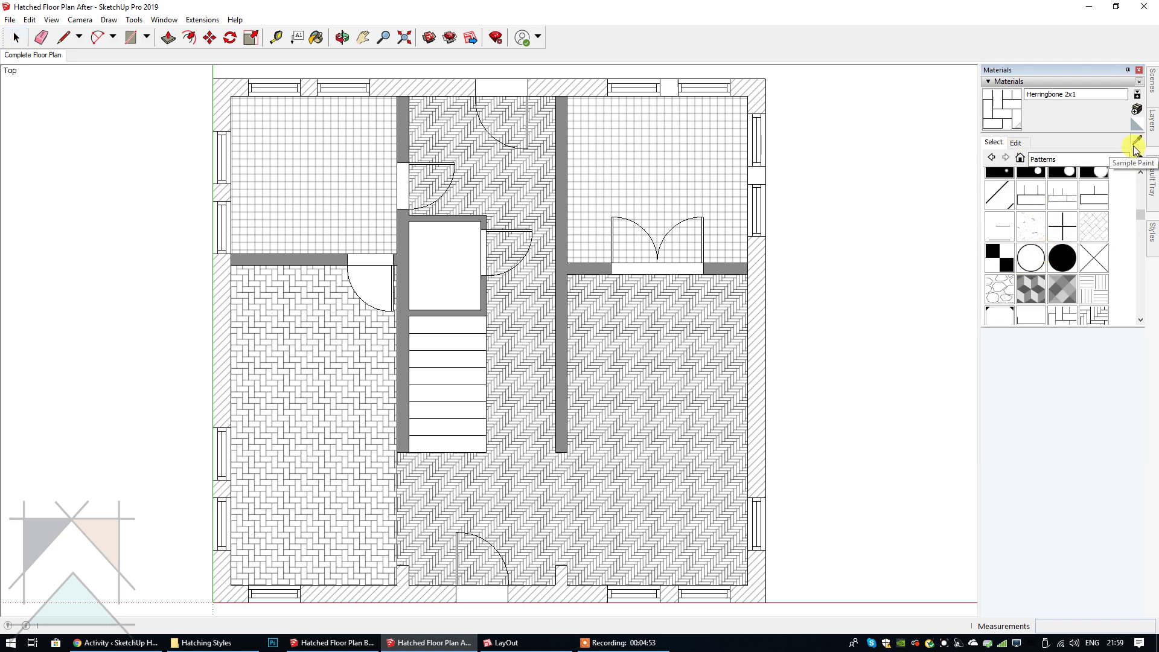
pyautogui.click(647, 166)
pyautogui.click(451, 252)
pyautogui.click(17, 37)
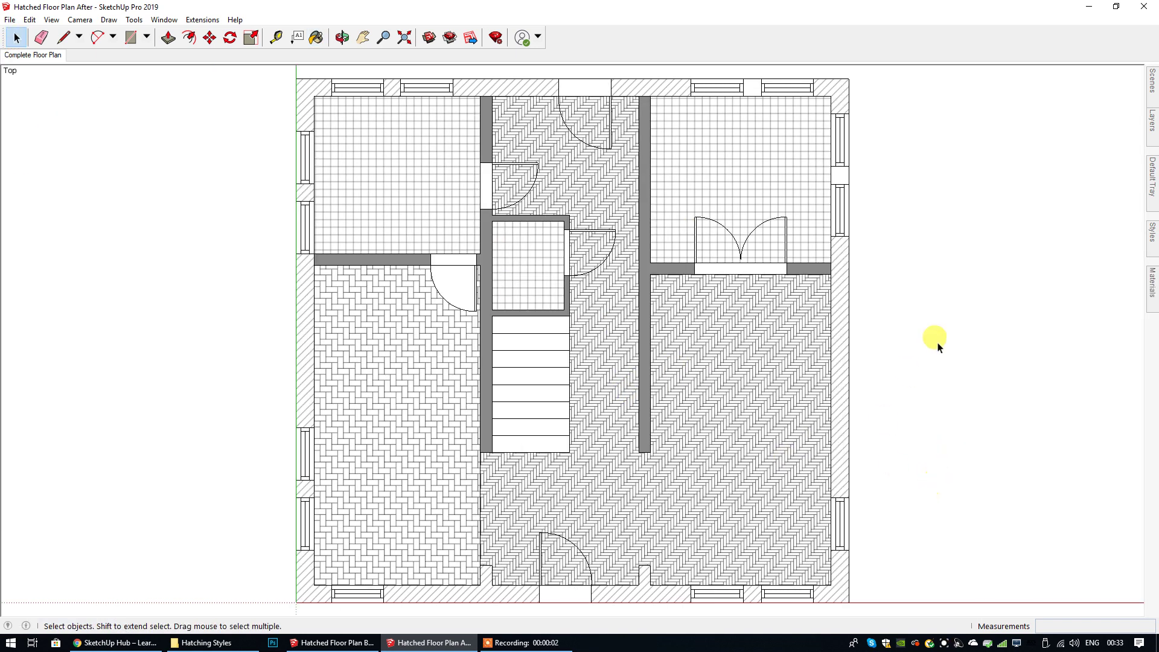
# Sample Brick Common Face from the outer wall and paint the unhatched wall section between the upper-right room's side windows.
pyautogui.click(1152, 295)
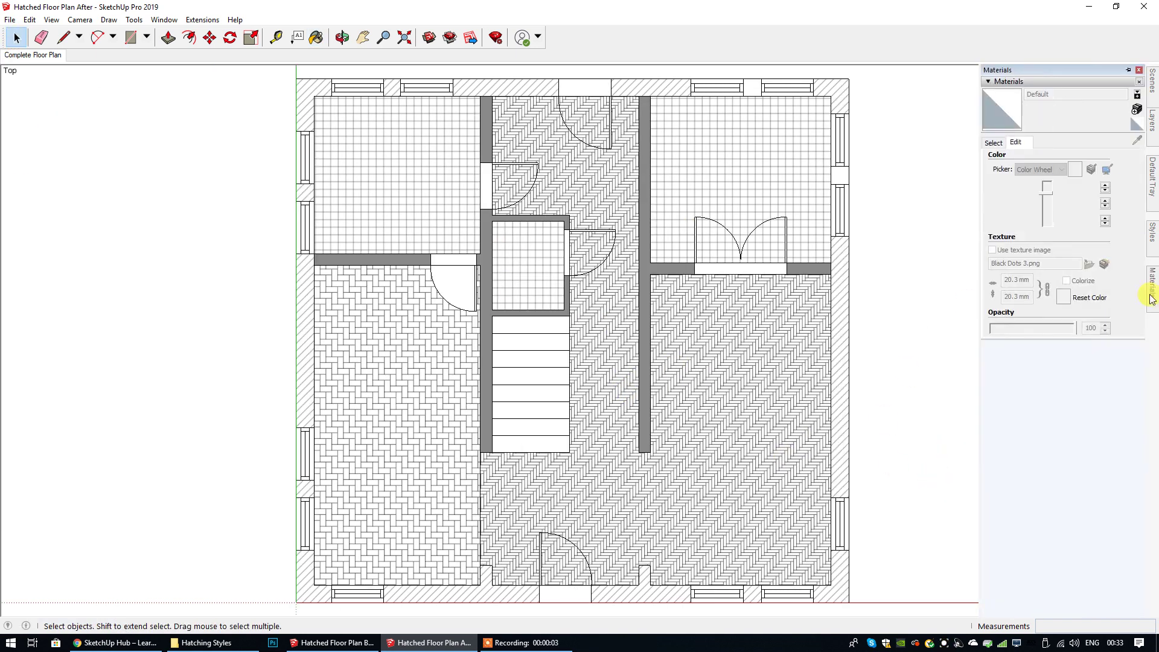
pyautogui.click(1126, 71)
pyautogui.click(994, 142)
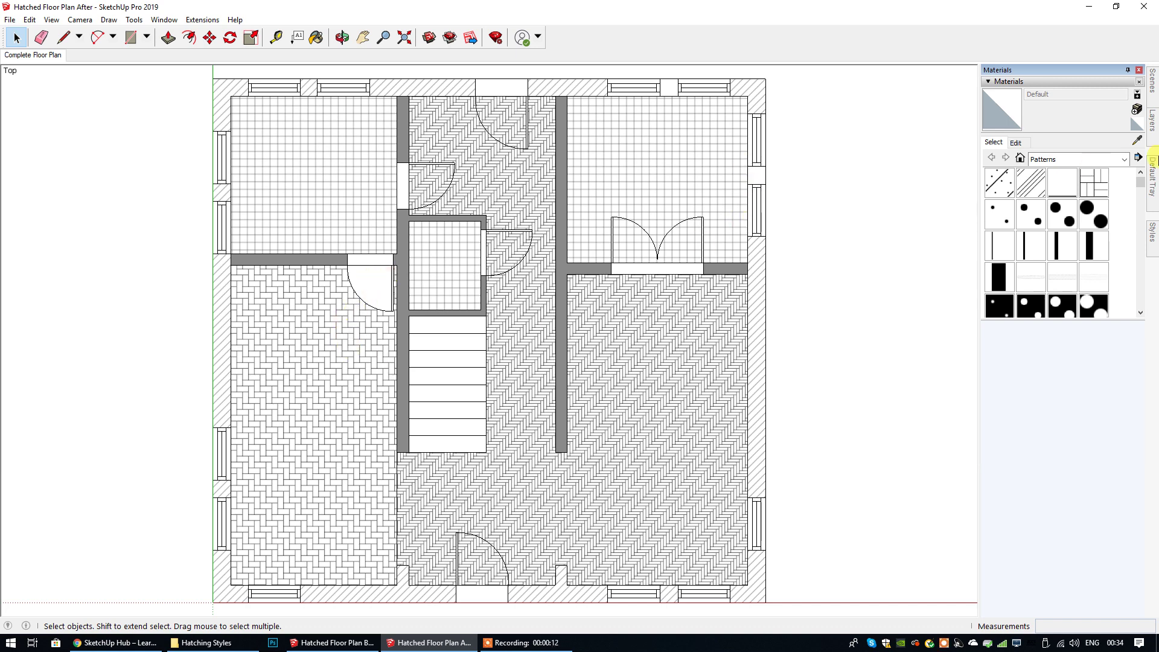
pyautogui.click(1138, 148)
pyautogui.click(748, 84)
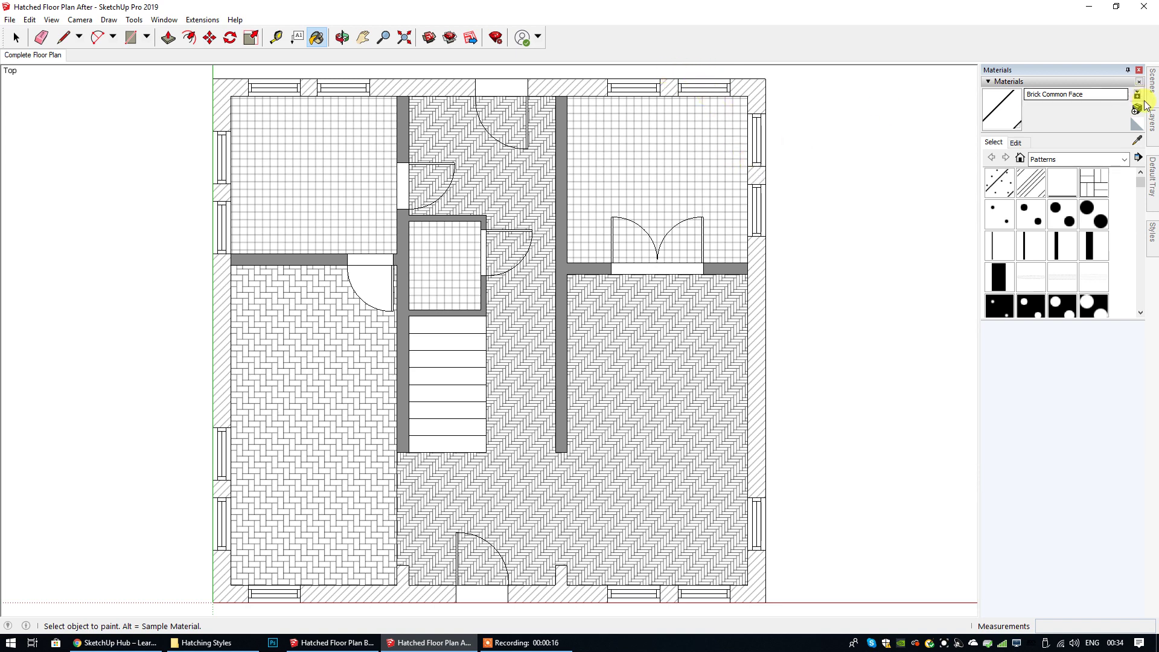
# Sample Herringbone 2x1 from the lower-left room's floor and paint that room's door swing area with it.
pyautogui.click(1137, 144)
pyautogui.click(329, 296)
pyautogui.click(372, 282)
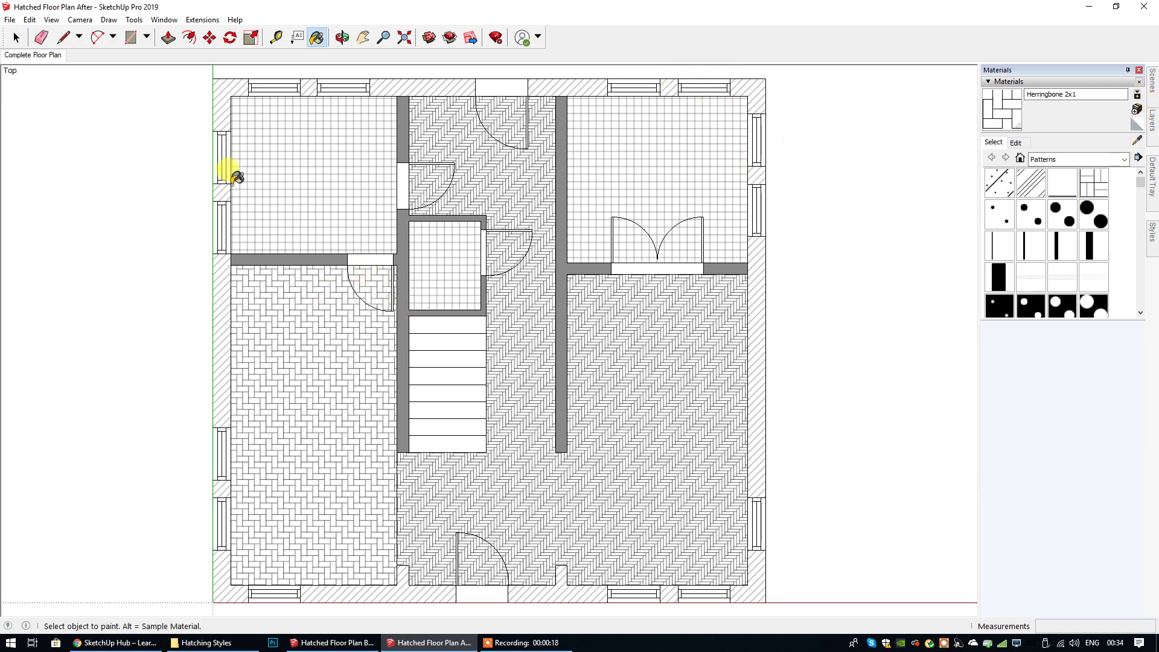
# Draw 200 mm lines across the bases of the two wall stubs beside the lower entrance, separating them from the outer wall.
pyautogui.click(64, 37)
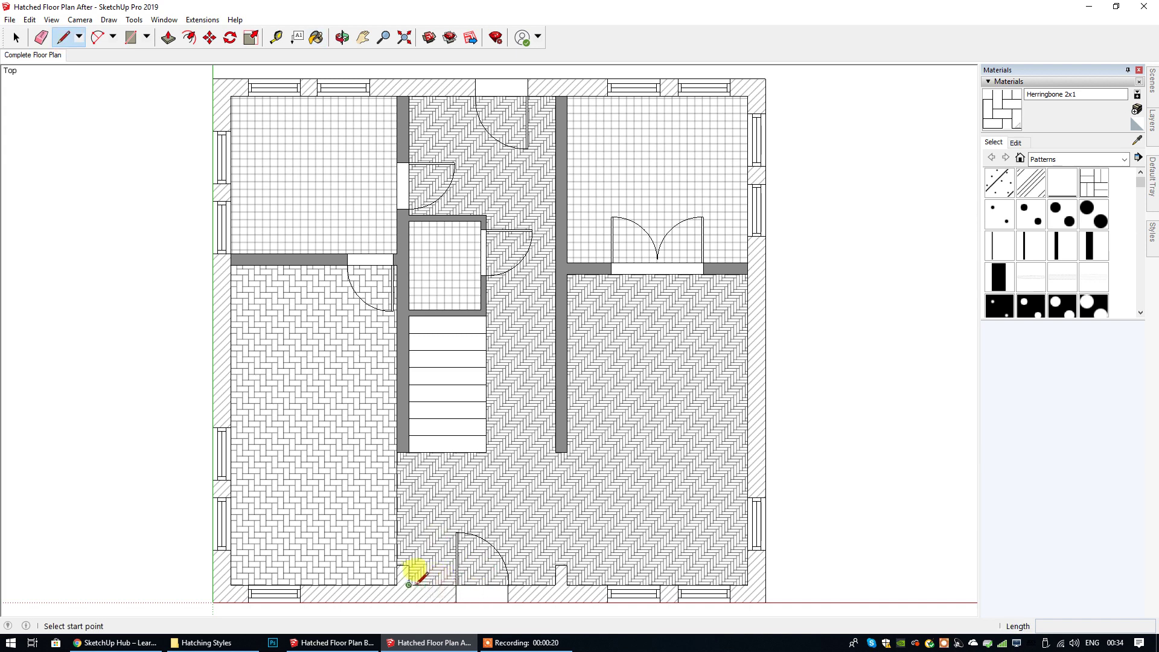
pyautogui.click(400, 567)
pyautogui.click(401, 564)
pyautogui.click(565, 571)
pyautogui.click(555, 584)
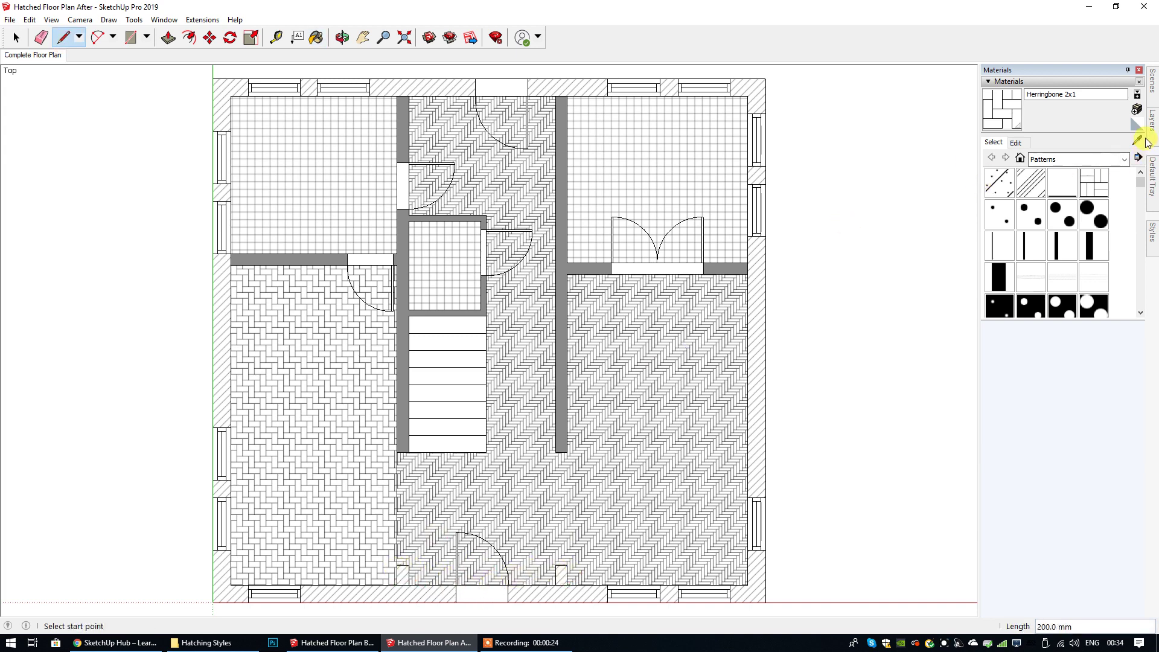
# Sample Color M05 from the long central internal wall and paint both wall stubs beside the lower entrance with it.
pyautogui.click(566, 342)
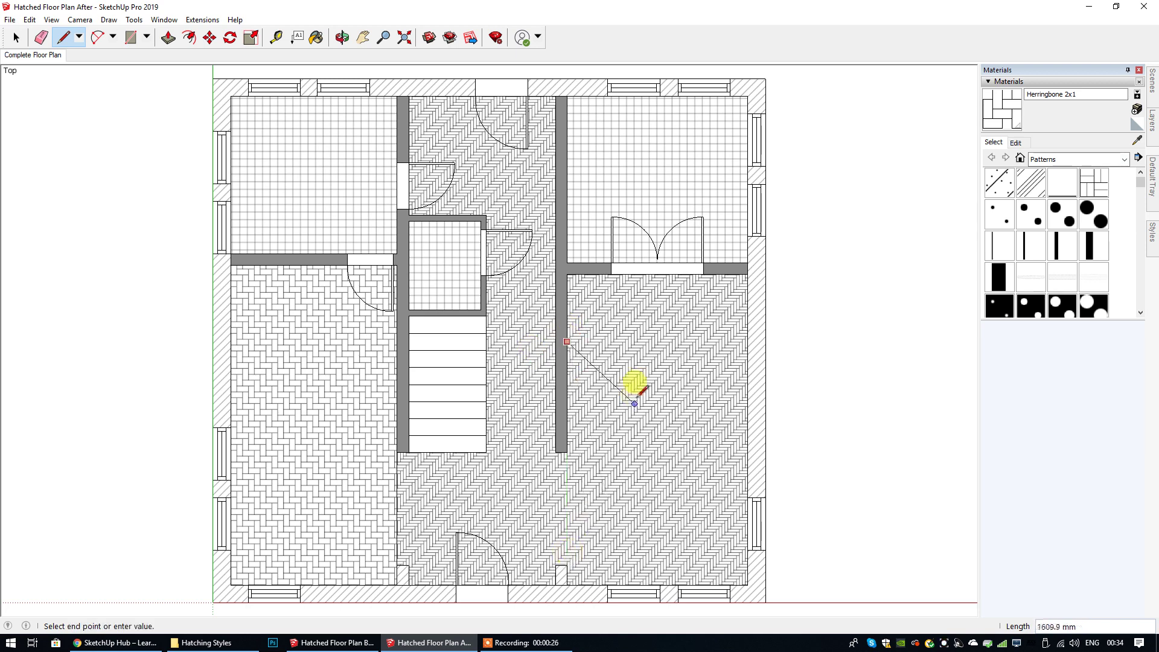
pyautogui.press('Escape')
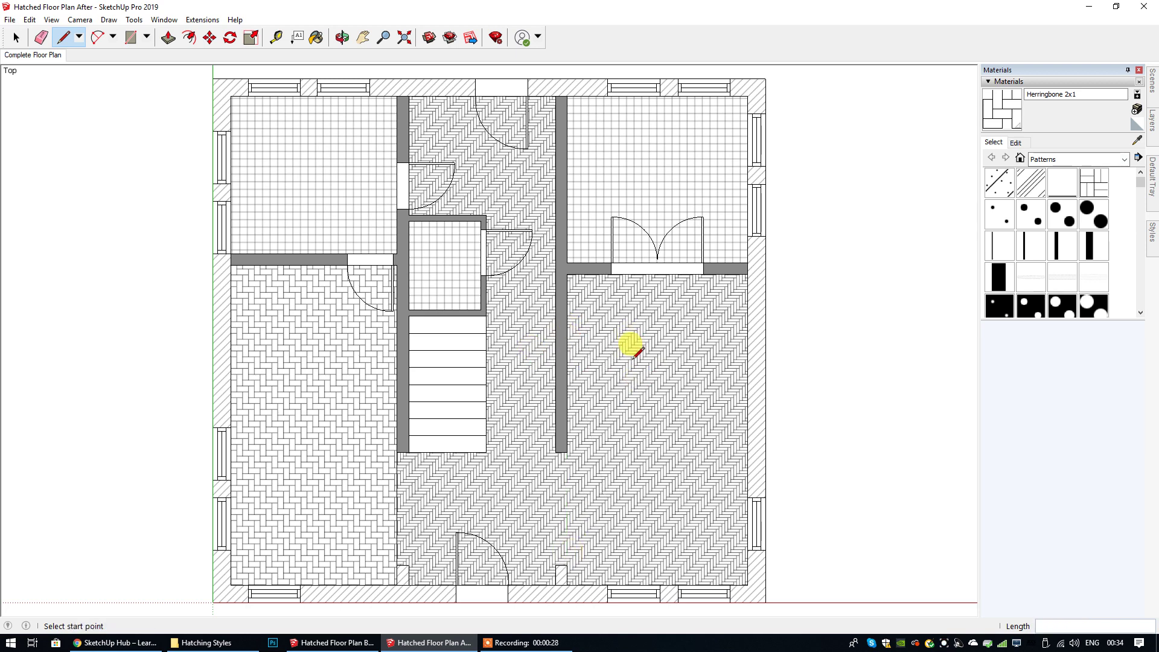
pyautogui.click(1137, 140)
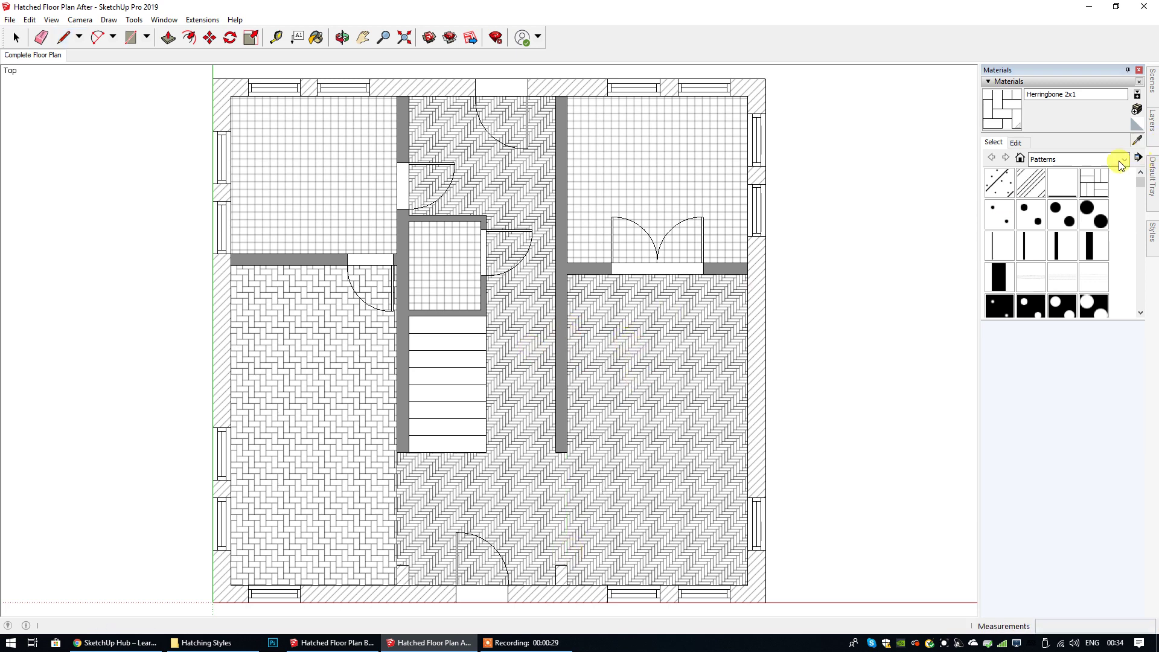
pyautogui.click(561, 347)
pyautogui.click(561, 572)
pyautogui.click(403, 572)
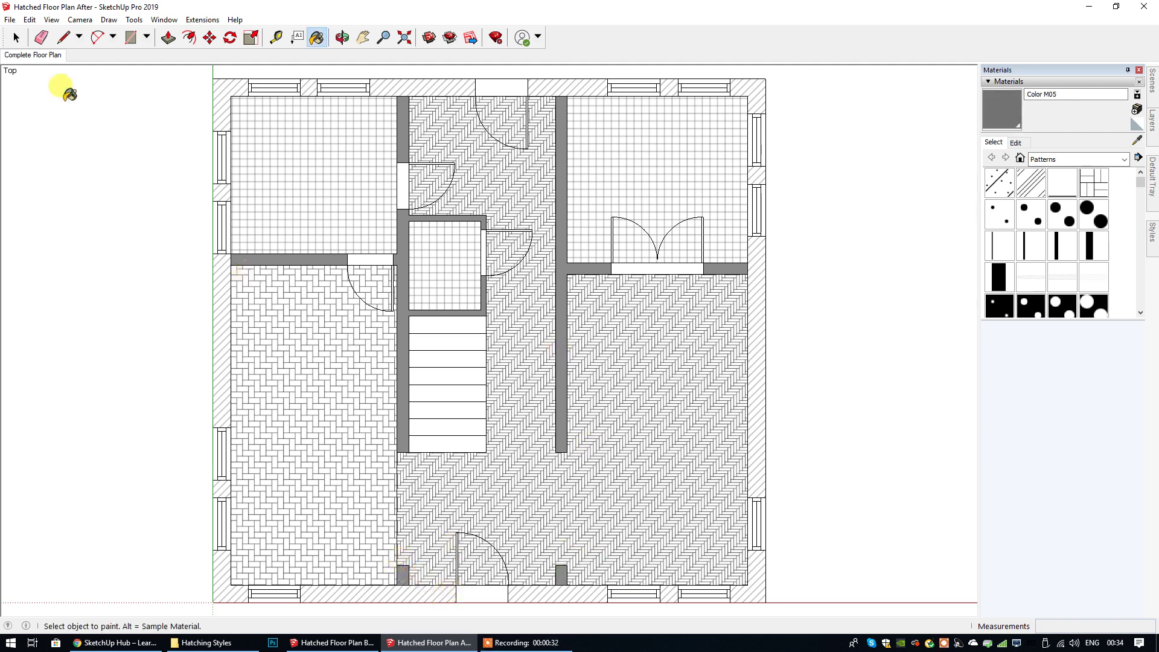
pyautogui.click(13, 39)
pyautogui.click(1125, 71)
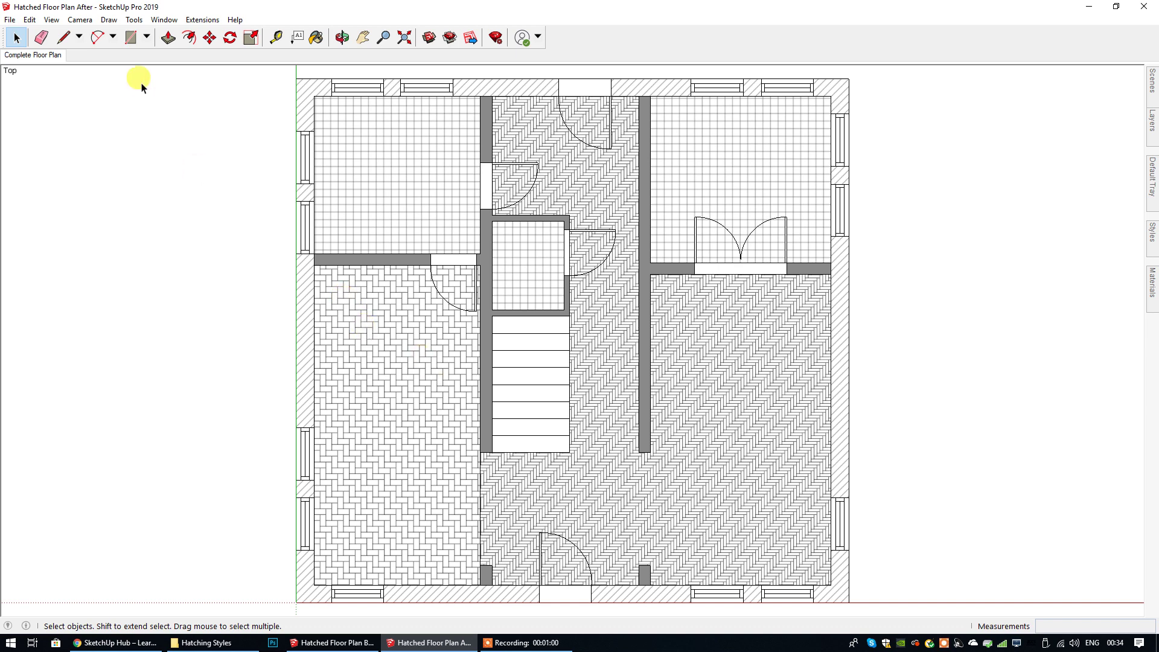
# Draw a line 70 mm into the left outer wall from the lower-left room's top corner and 2820 mm down to the window.
pyautogui.click(62, 37)
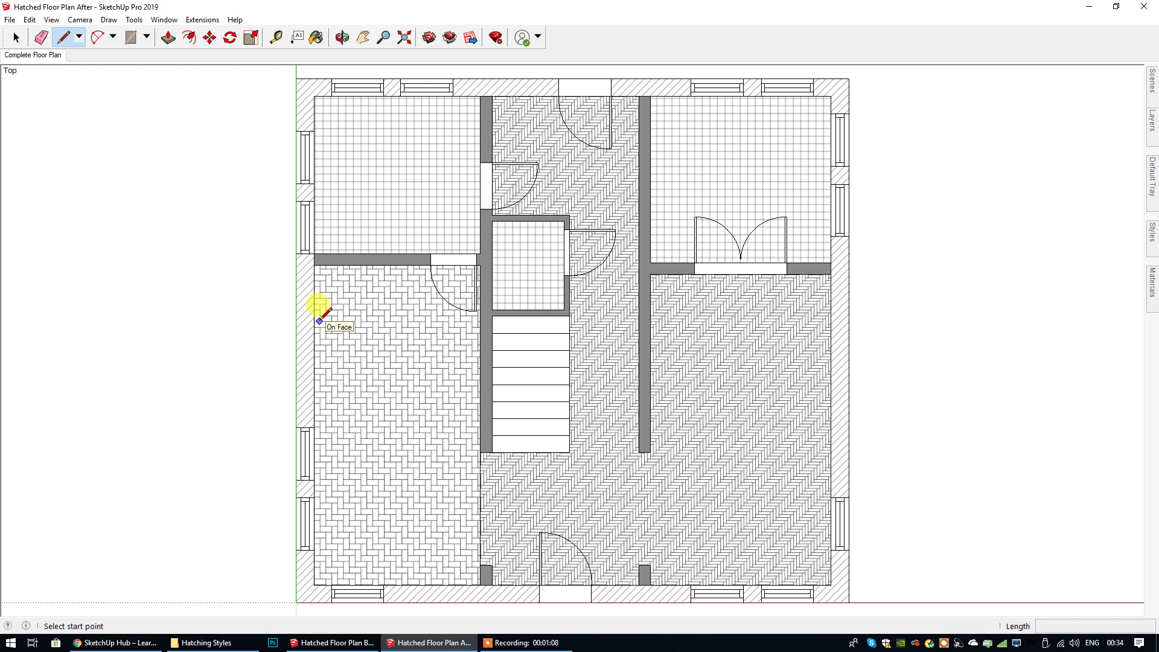
pyautogui.click(309, 263)
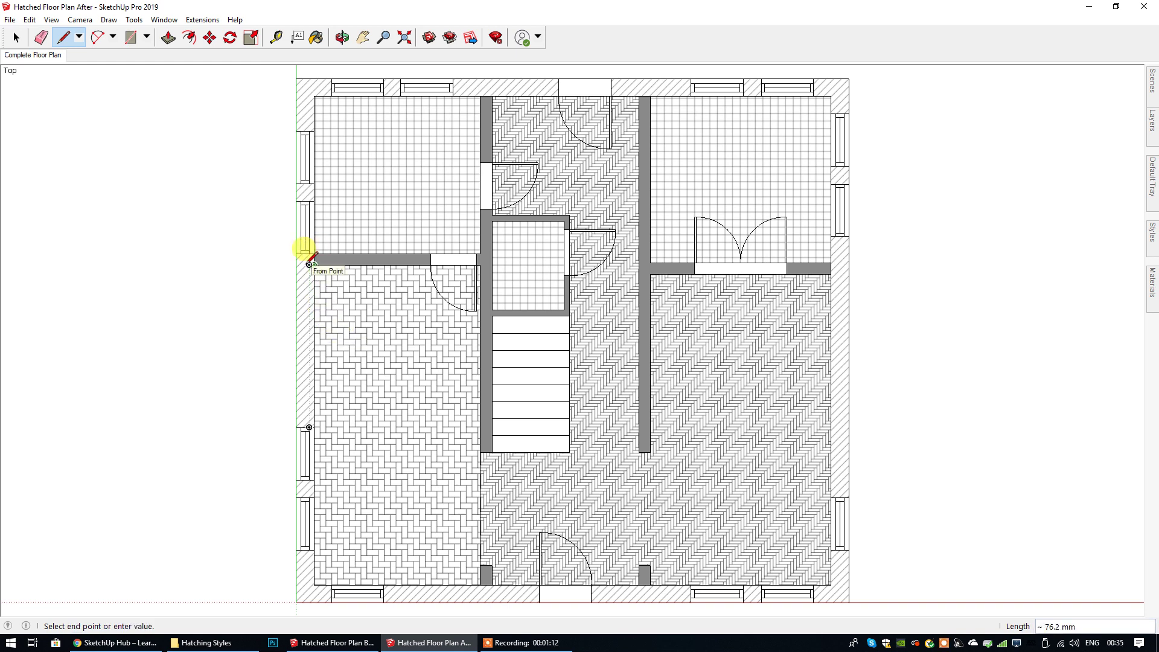
pyautogui.write('70')
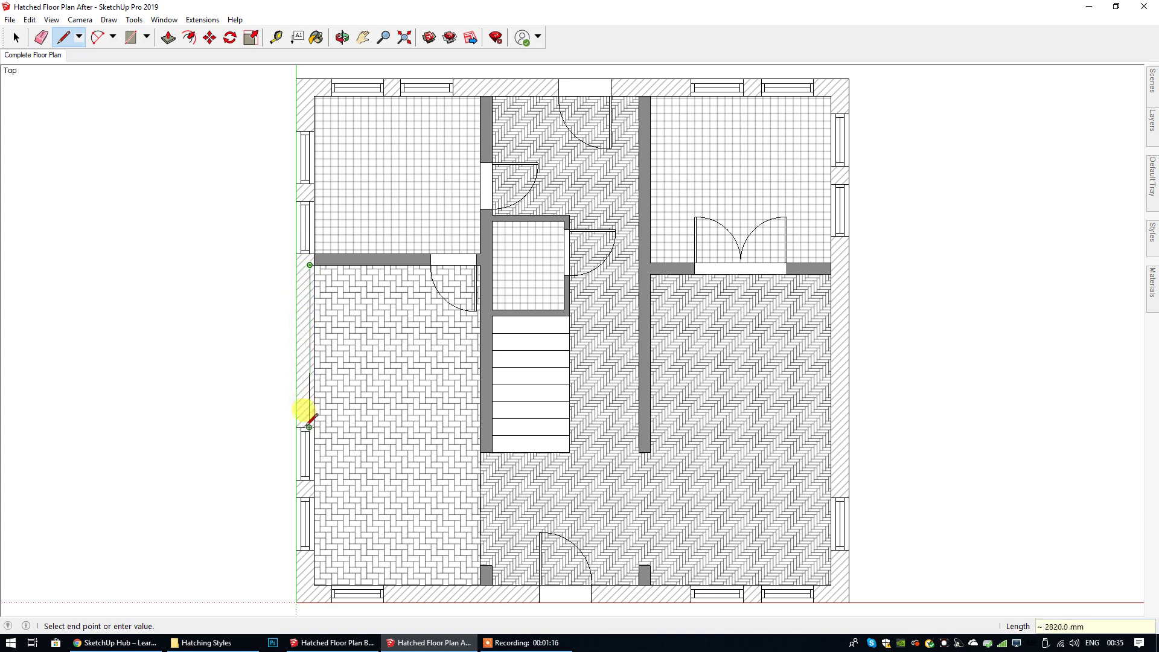
pyautogui.scroll(5, 307, 412)
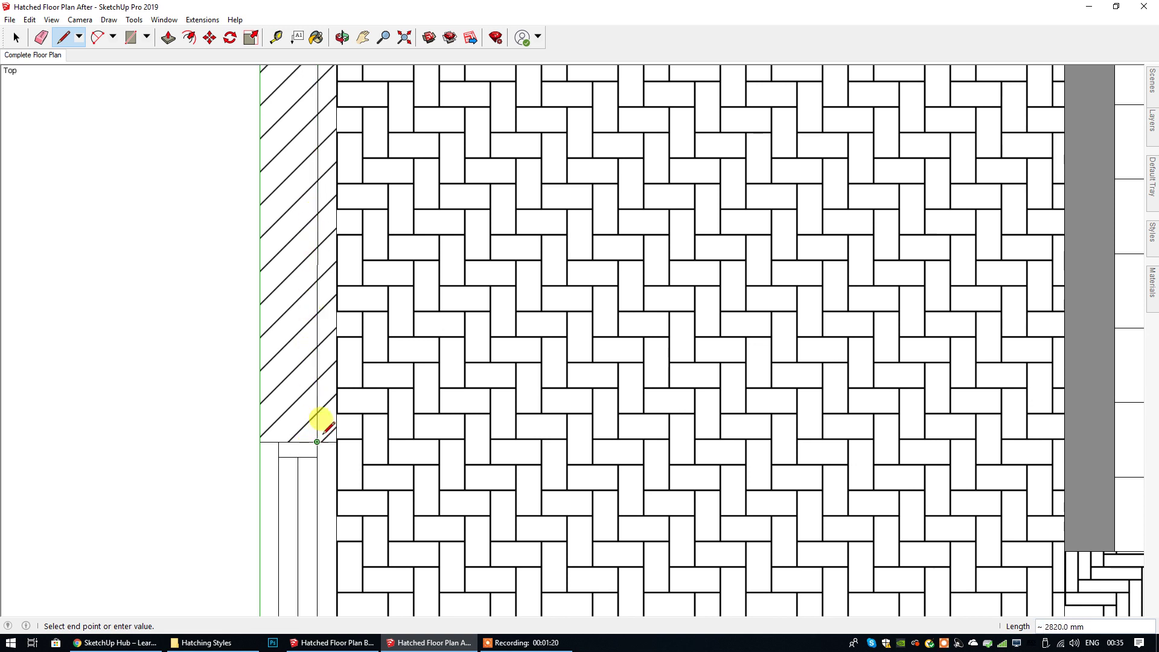
pyautogui.scroll(3, 317, 441)
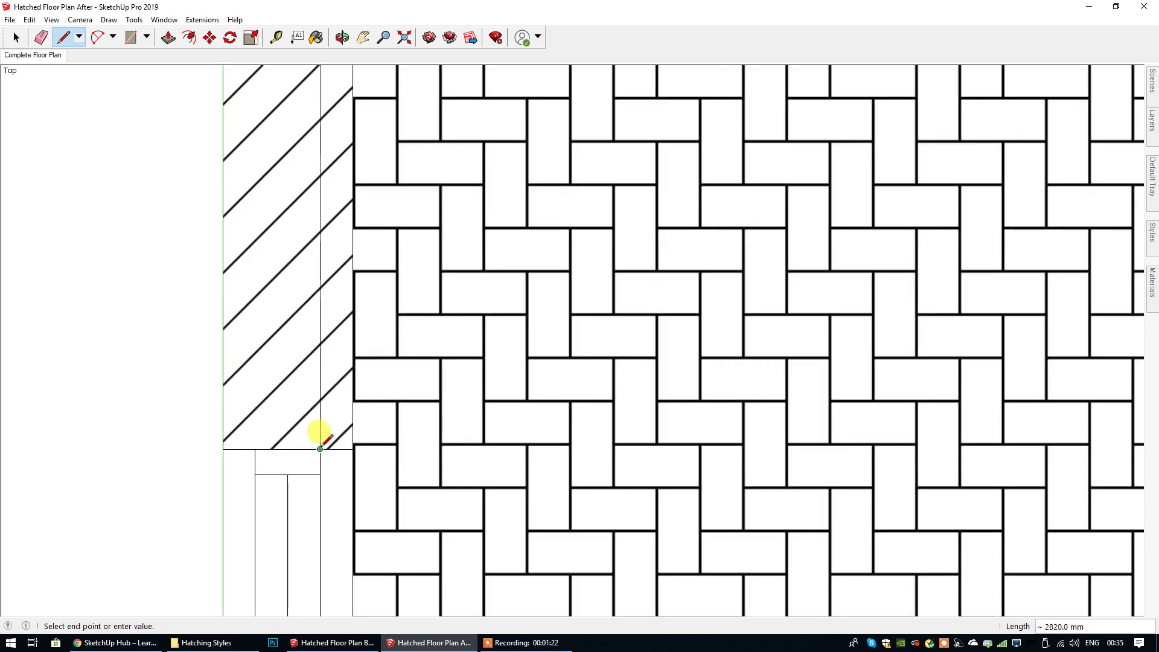
pyautogui.click(318, 441)
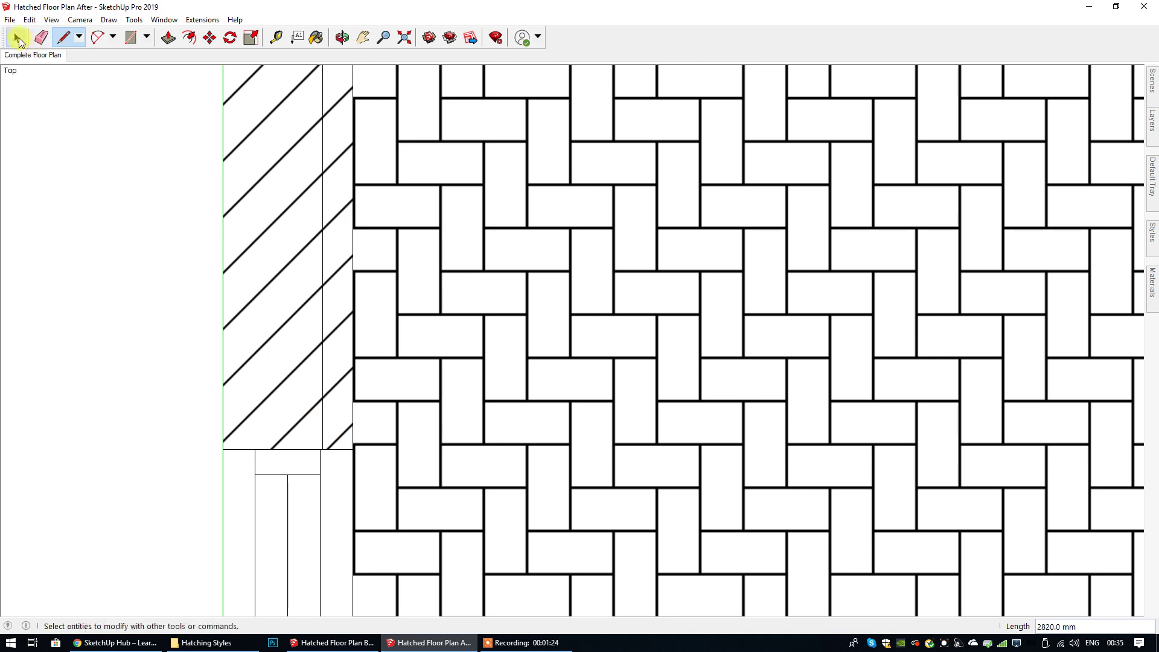
pyautogui.click(16, 38)
# Paint the narrow 70 mm inner strip of the left outer wall with the Black Dots 2 pattern.
pyautogui.scroll(-2, 217, 277)
pyautogui.scroll(-2, 218, 278)
pyautogui.click(362, 37)
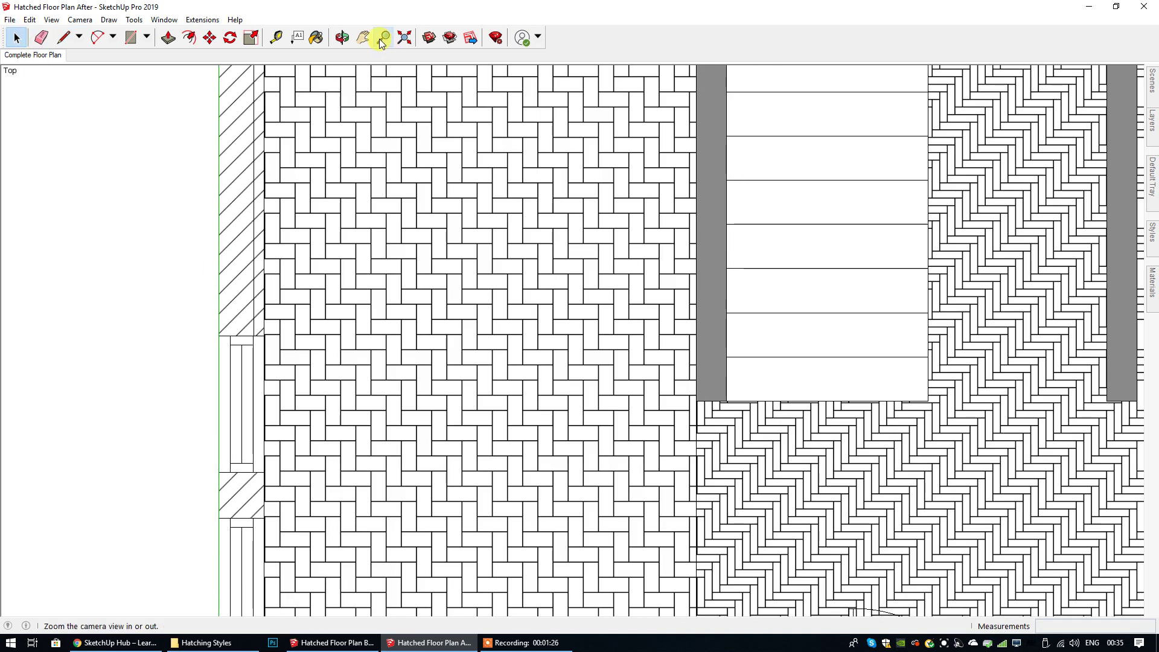
pyautogui.moveTo(380, 122); pyautogui.dragTo(342, 339)
pyautogui.click(16, 37)
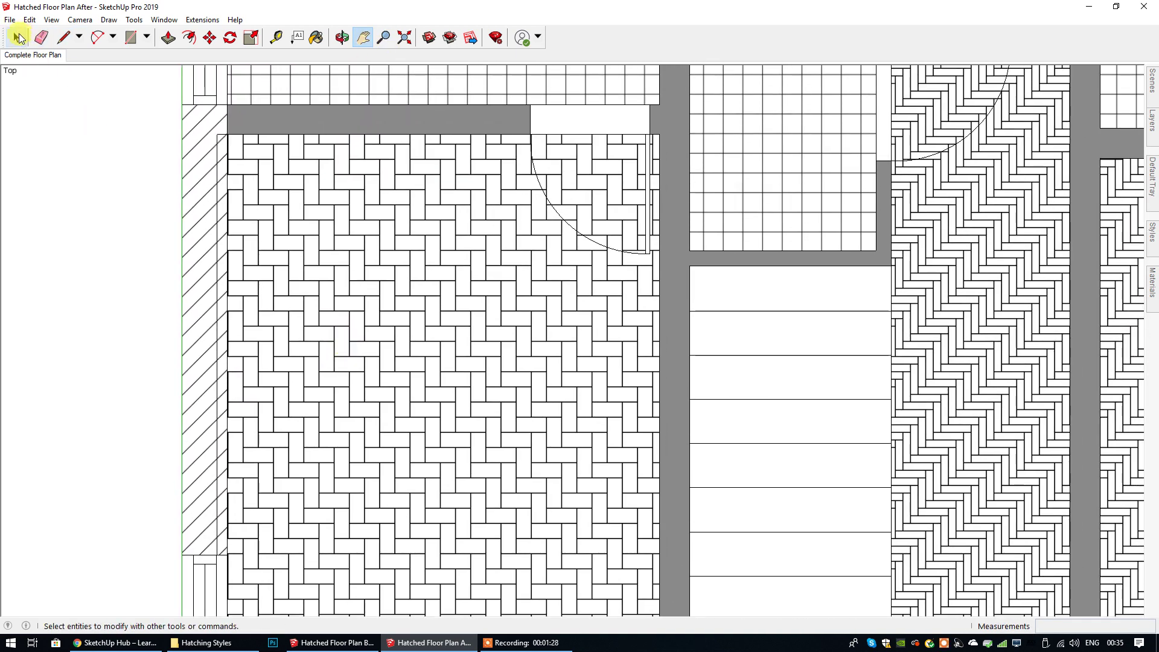
pyautogui.click(1151, 291)
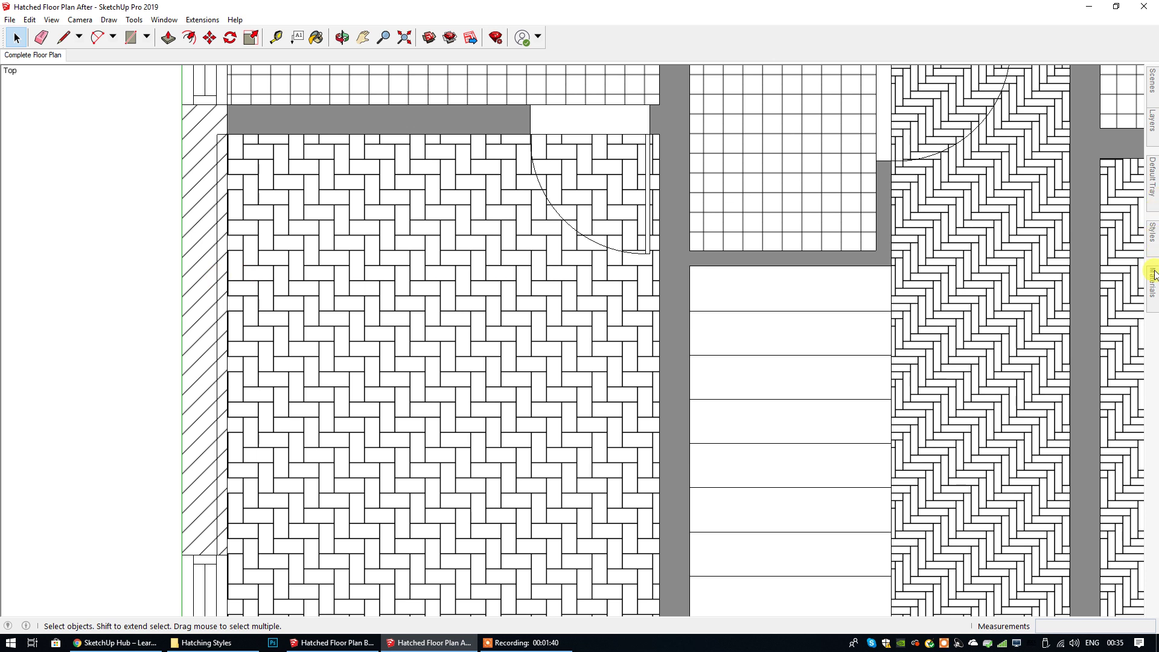
pyautogui.moveTo(1151, 283)
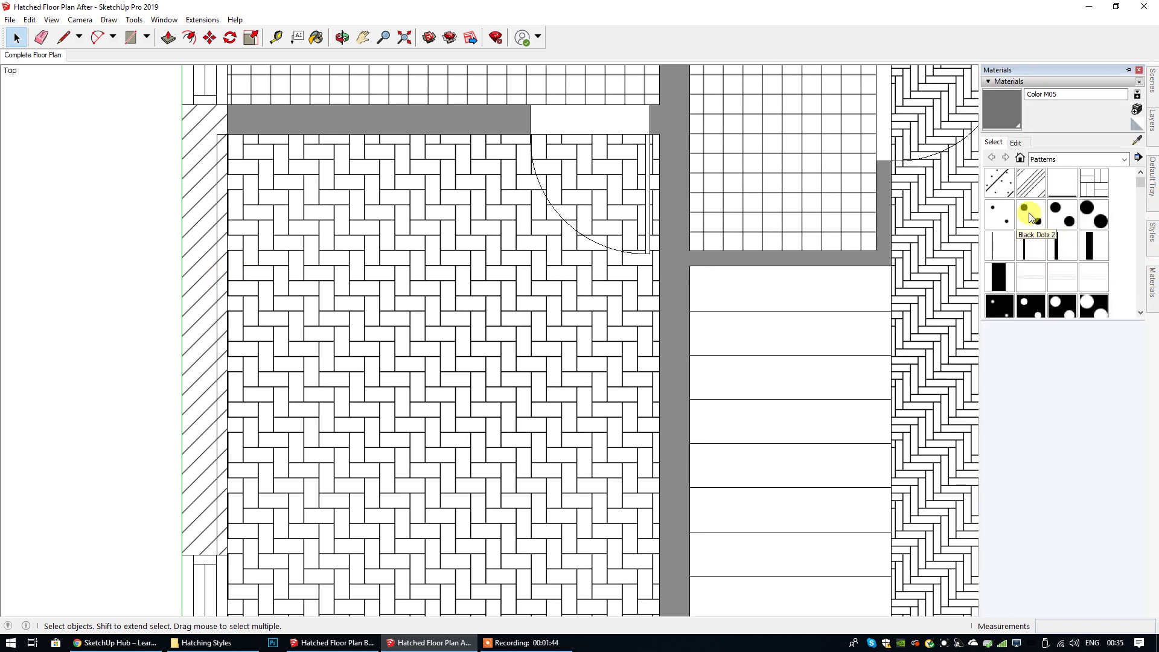
pyautogui.click(1029, 216)
pyautogui.click(223, 228)
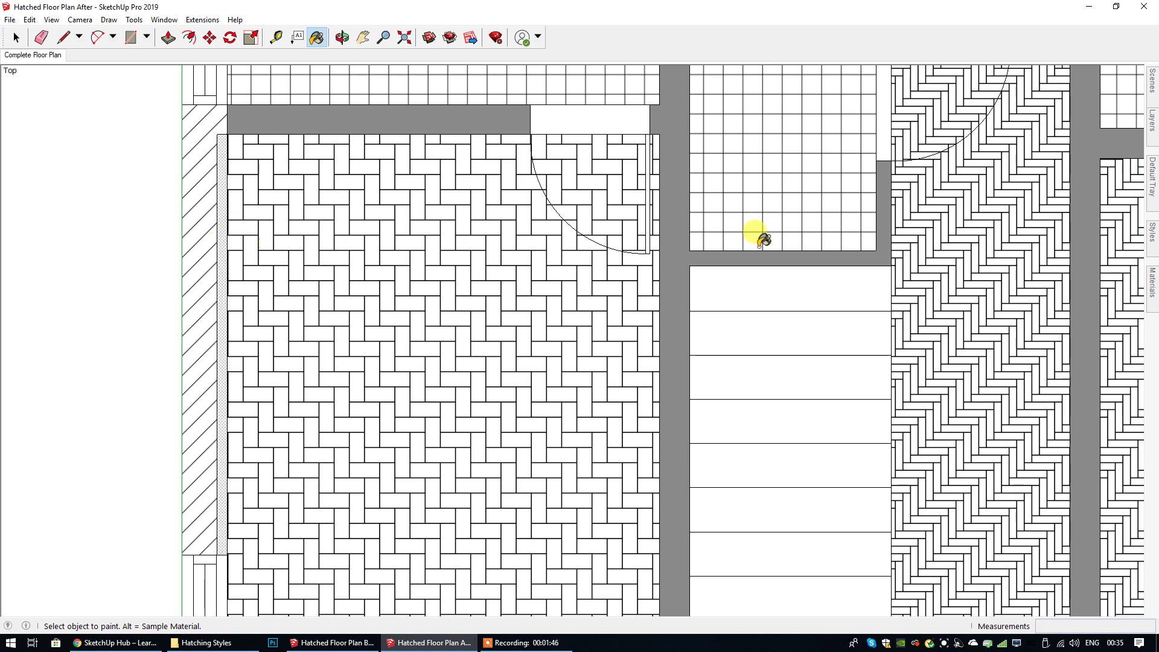
# Enlarge the Black Dots 2 texture size and return to the Complete Floor Plan scene.
pyautogui.moveTo(1149, 289)
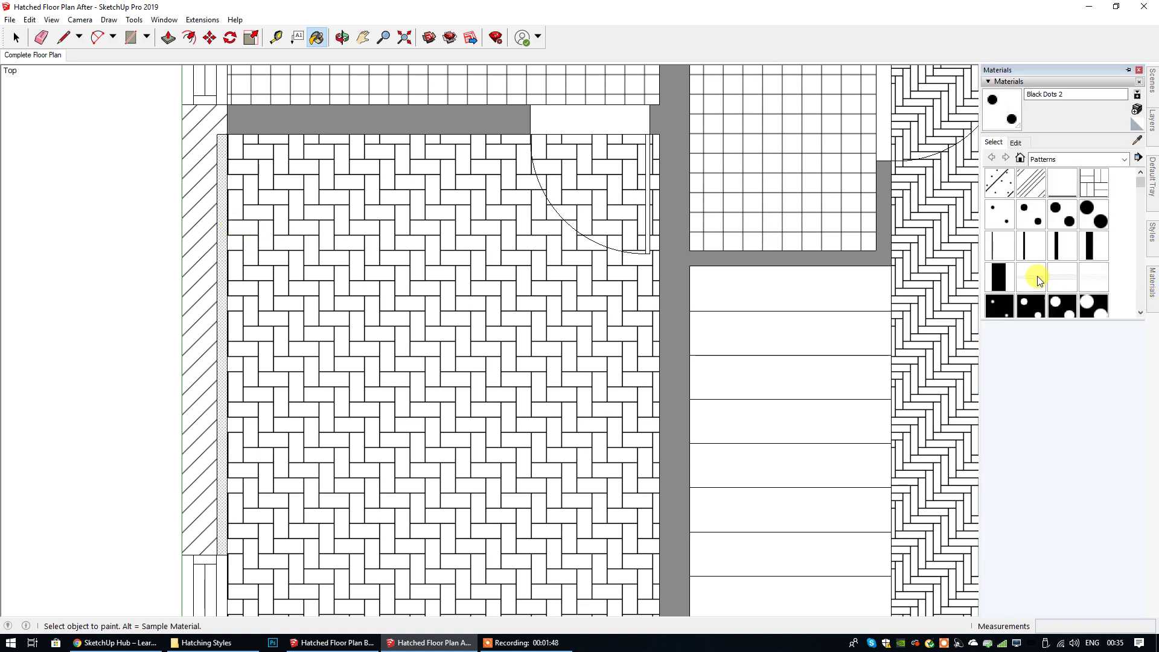
pyautogui.click(1015, 144)
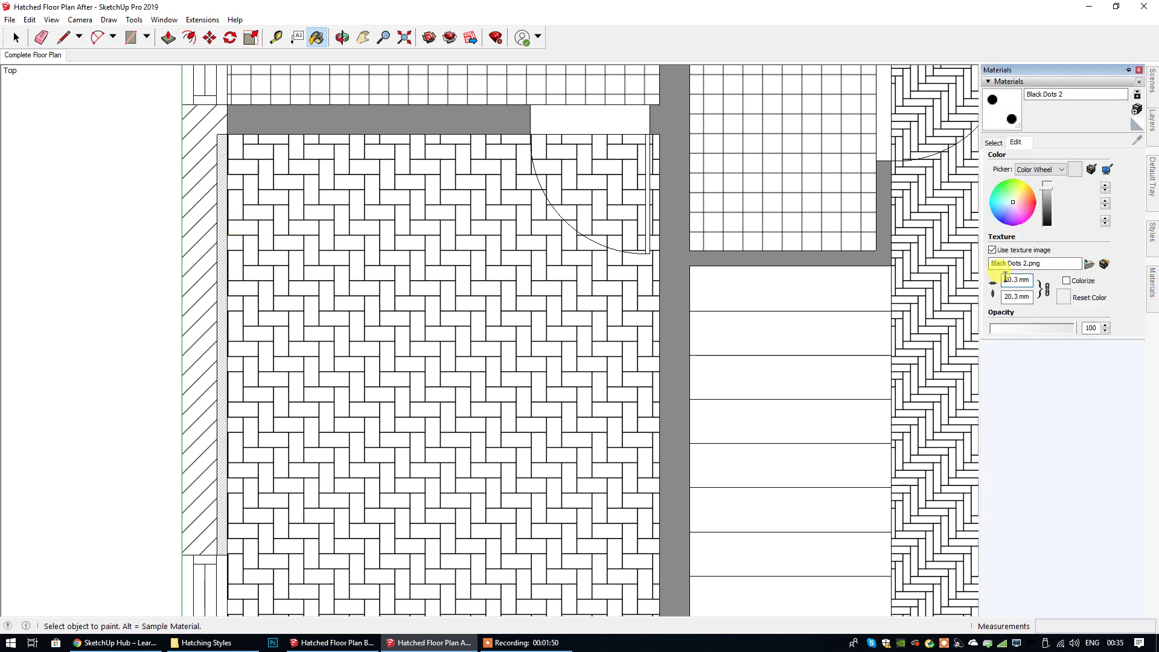
pyautogui.write('1')
pyautogui.press('Return')
pyautogui.click(17, 37)
pyautogui.click(28, 59)
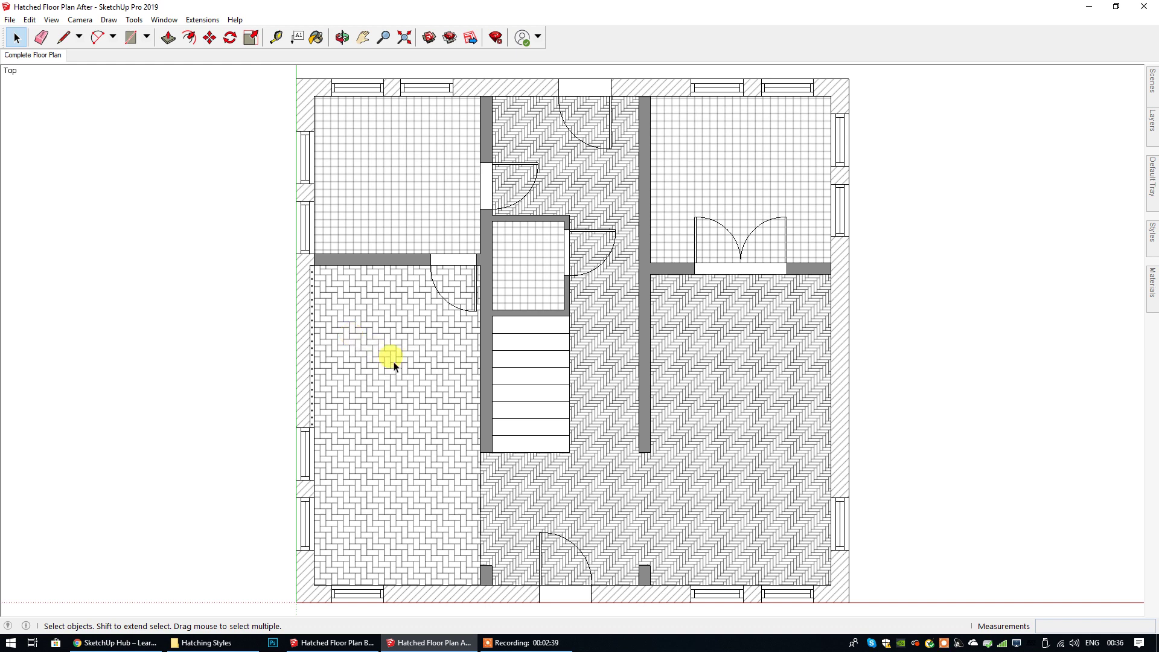
# Save the model and send it to LayOut using the A3 Title Block with Branding template.
pyautogui.click(10, 19)
pyautogui.click(28, 78)
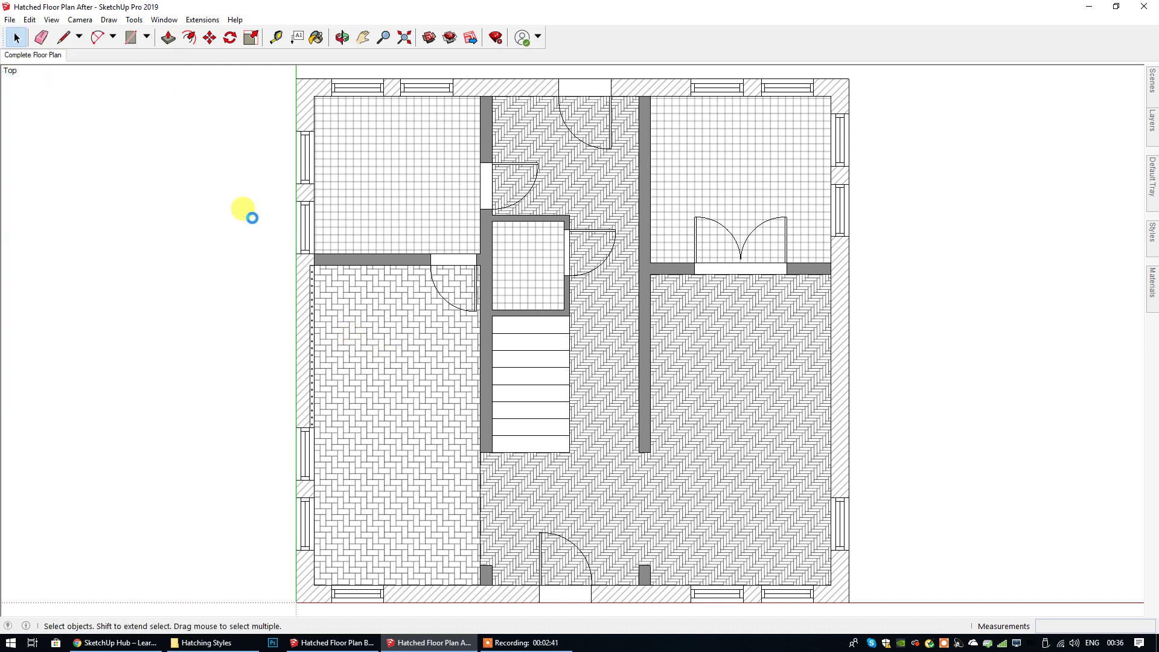
pyautogui.click(9, 19)
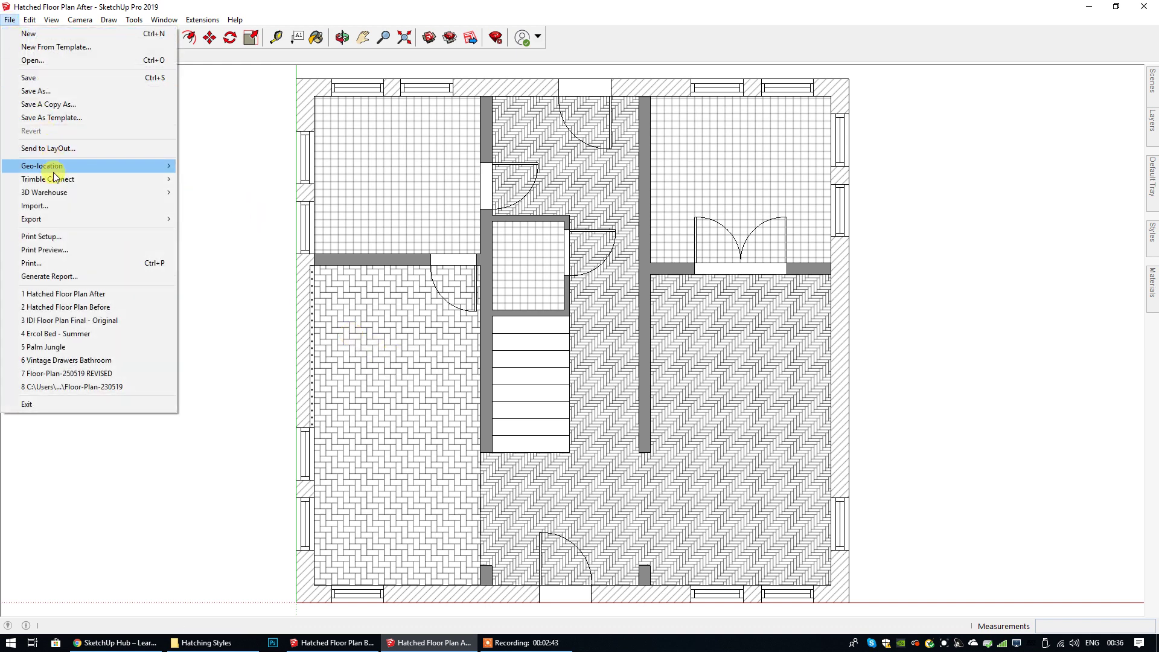
pyautogui.click(50, 149)
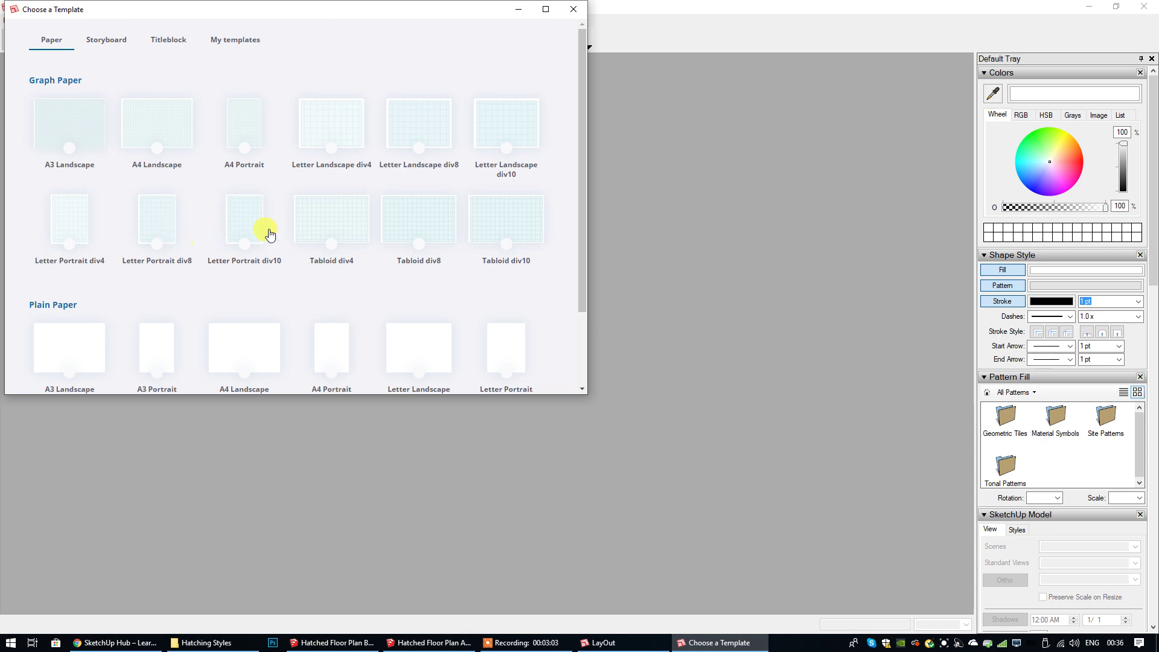
pyautogui.click(240, 41)
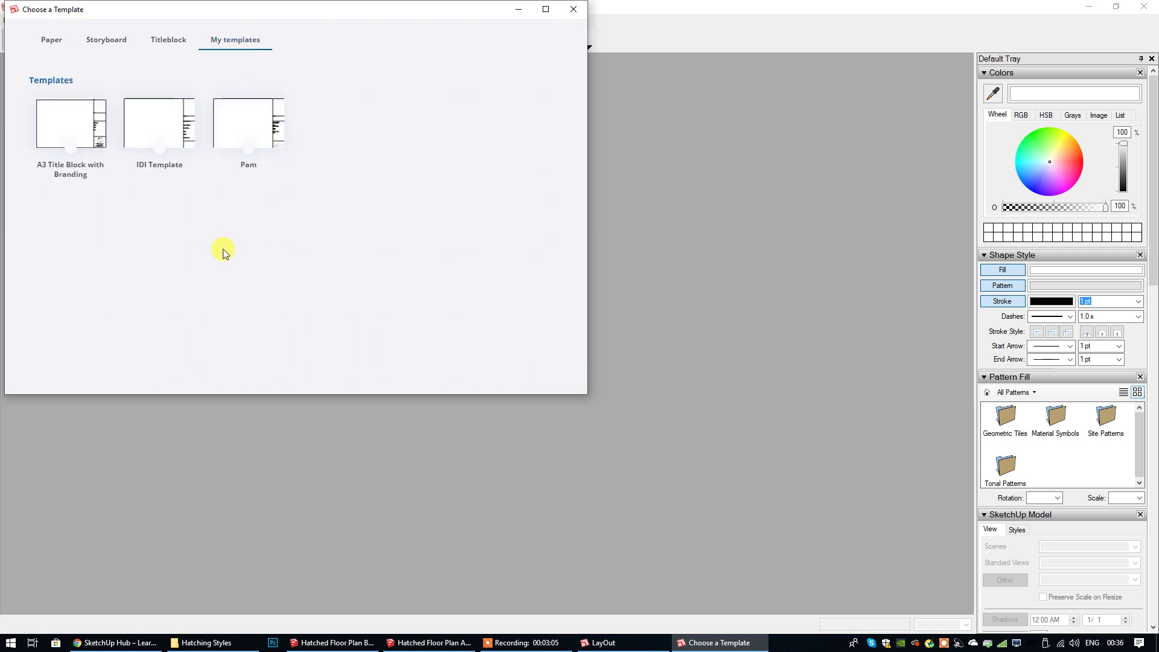
pyautogui.click(45, 111)
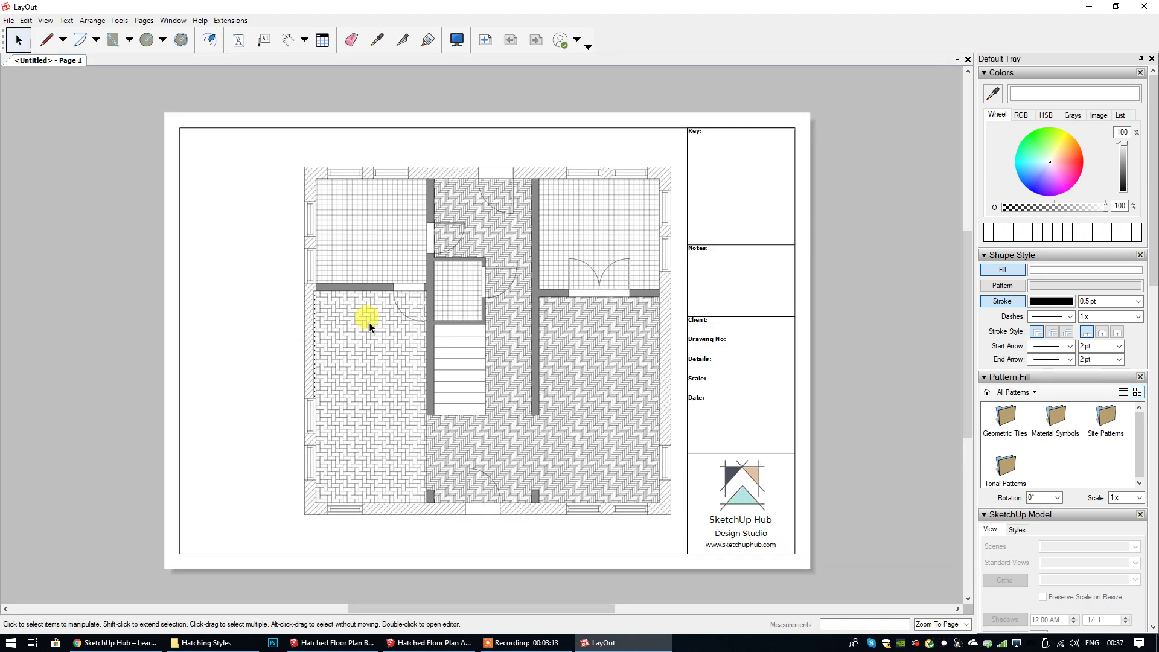
# Move the floor plan viewport to the drawing frame's left border and set its scale to 1mm:50mm (1:50).
pyautogui.click(539, 311)
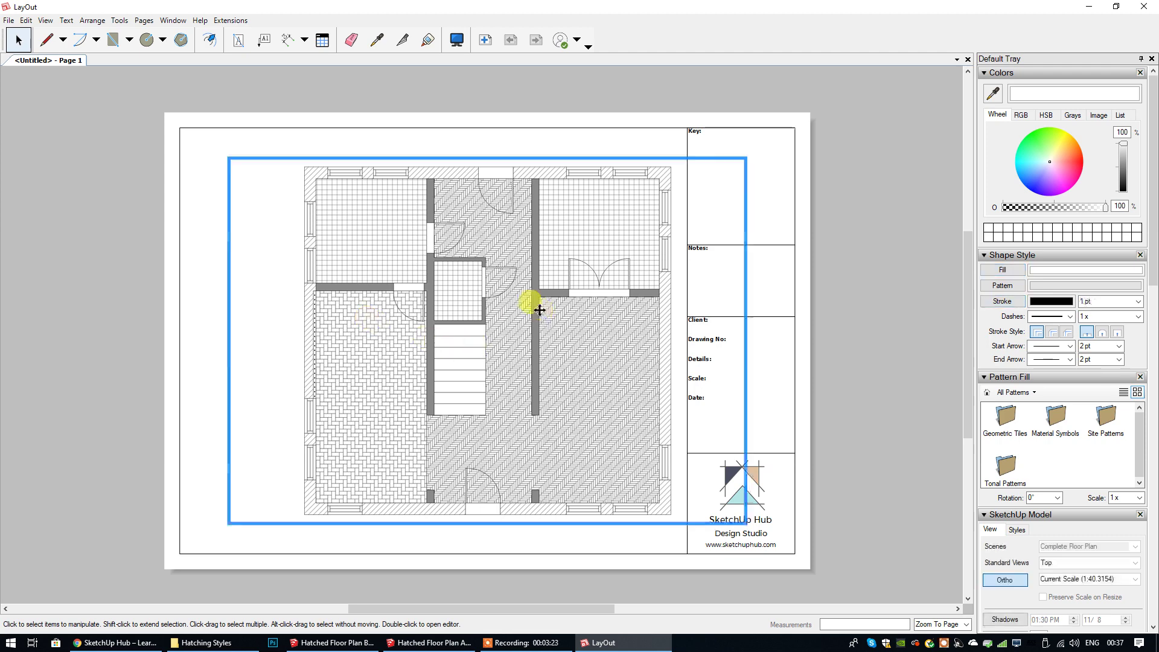
pyautogui.moveTo(515, 297)
pyautogui.mouseDown()
pyautogui.moveTo(481, 290)
pyautogui.moveTo(483, 302)
pyautogui.mouseUp()
pyautogui.click(890, 360)
pyautogui.click(536, 344)
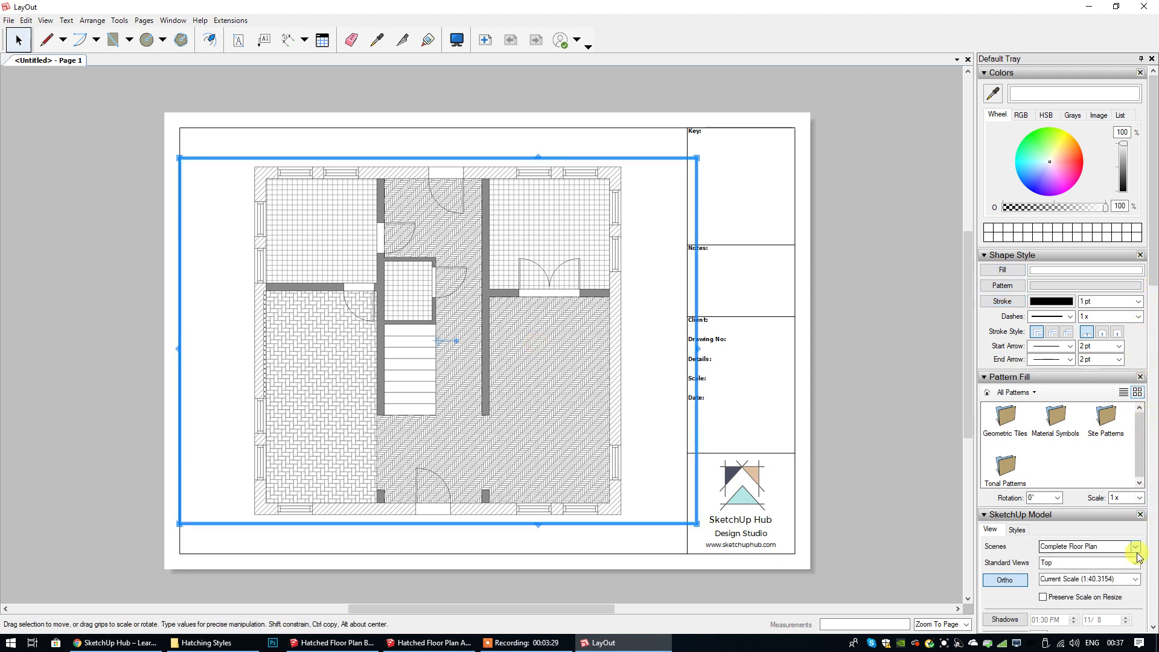
pyautogui.click(1135, 578)
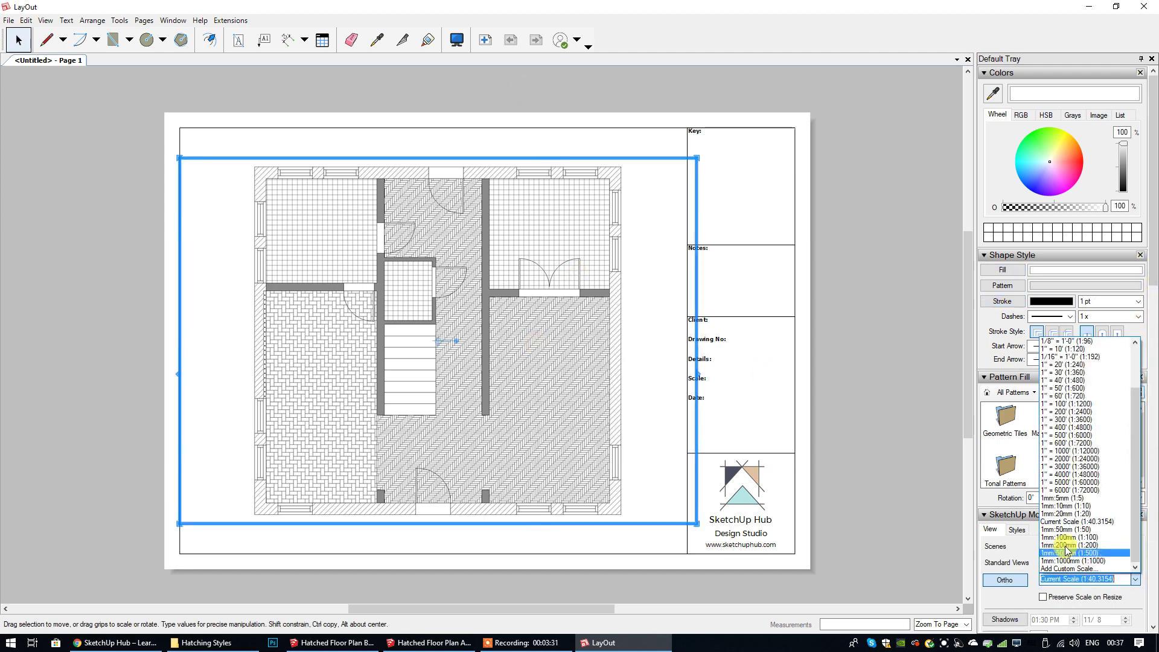
pyautogui.click(1063, 529)
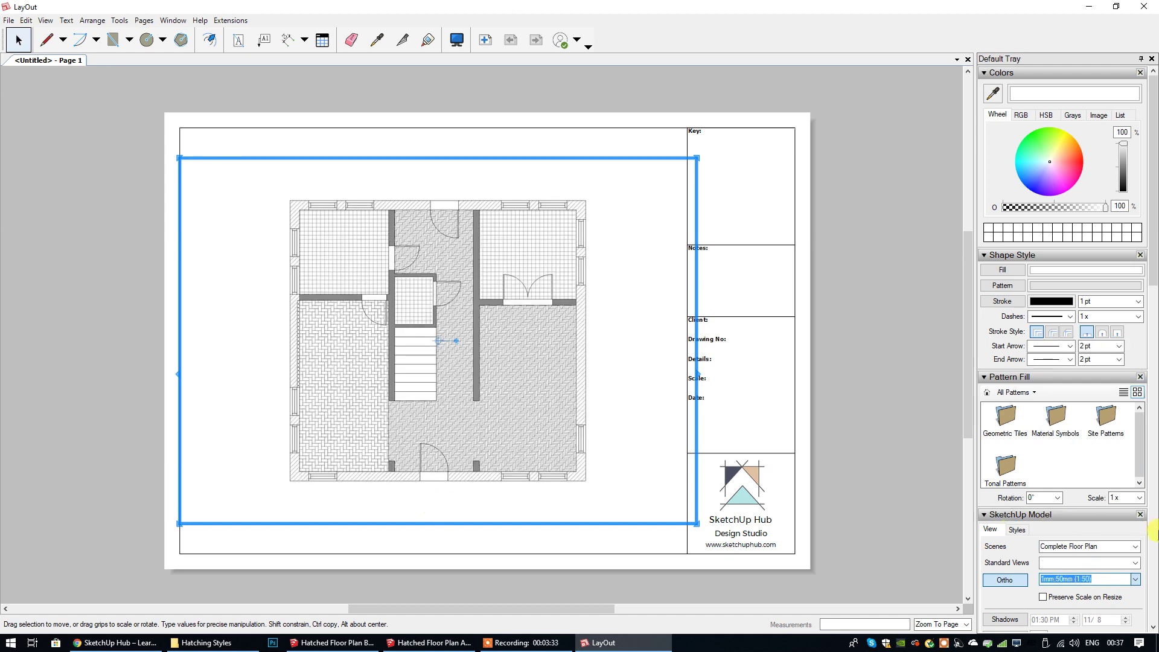
# Change the floor plan viewport's rendering mode to Hybrid.
pyautogui.scroll(-4, 1092, 517)
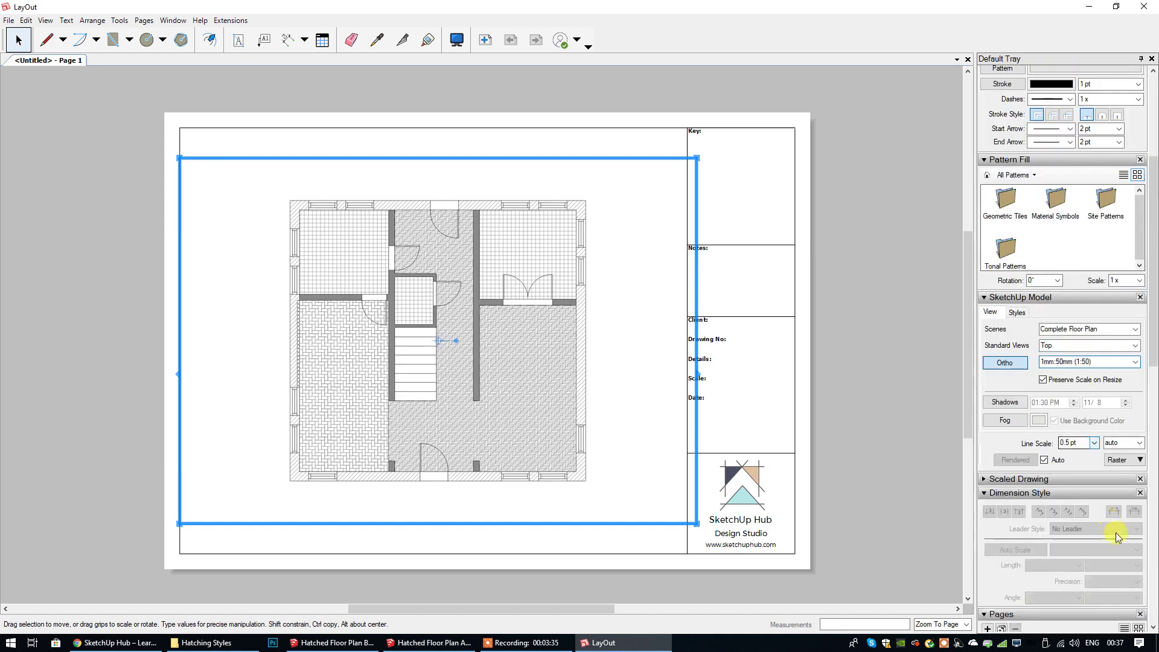
pyautogui.click(1124, 460)
pyautogui.click(1124, 499)
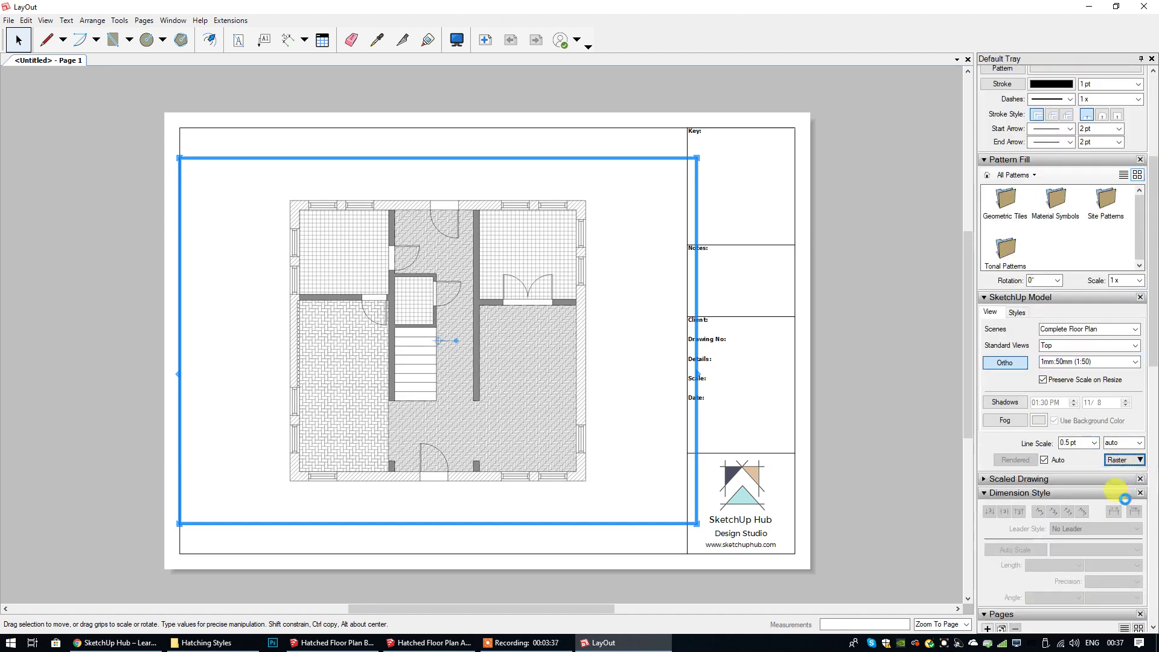
pyautogui.click(866, 450)
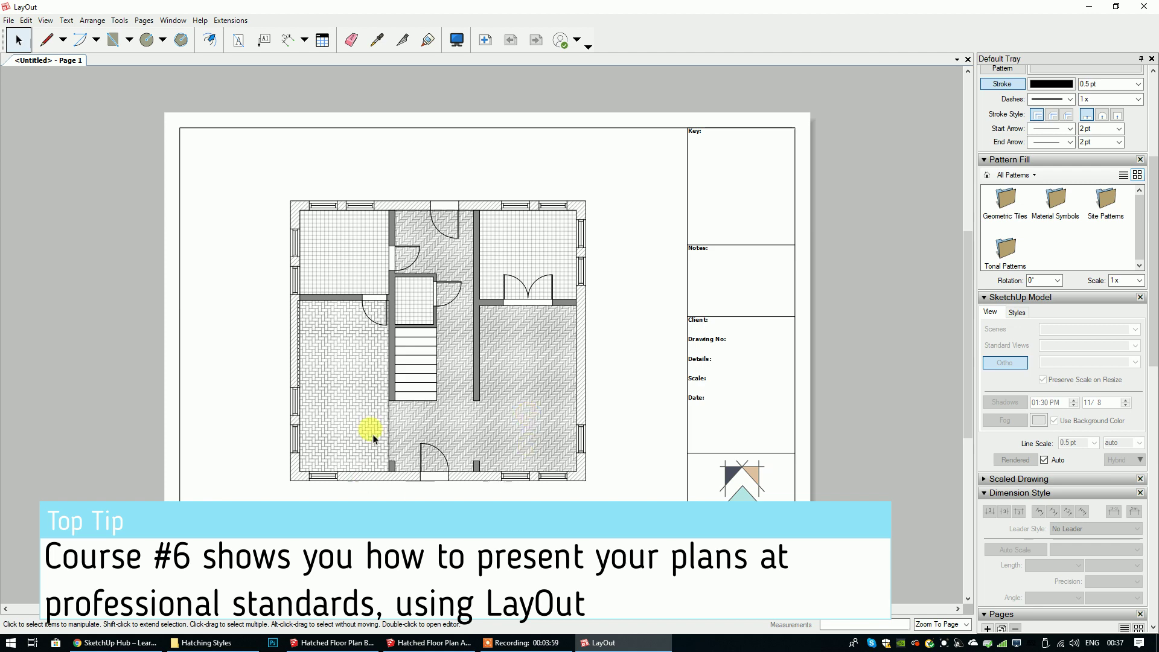
# Choose the Herringbone 4x1 pattern fill from the Black Linework set of Geometric Tiles.
pyautogui.scroll(3, 1015, 386)
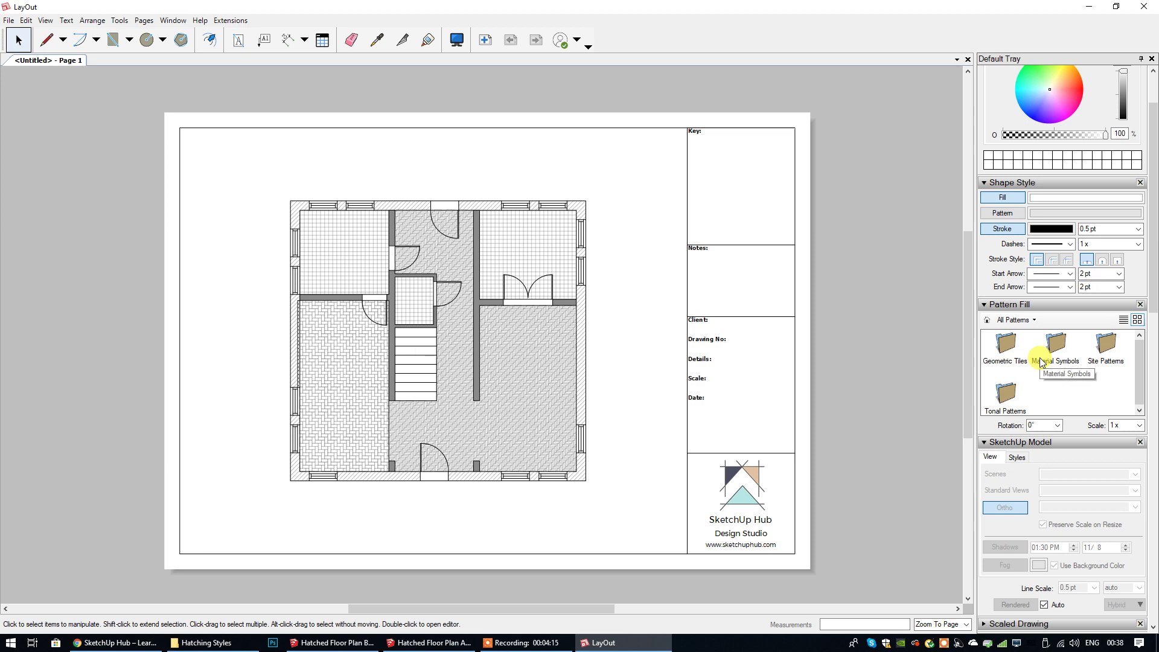
pyautogui.click(1035, 321)
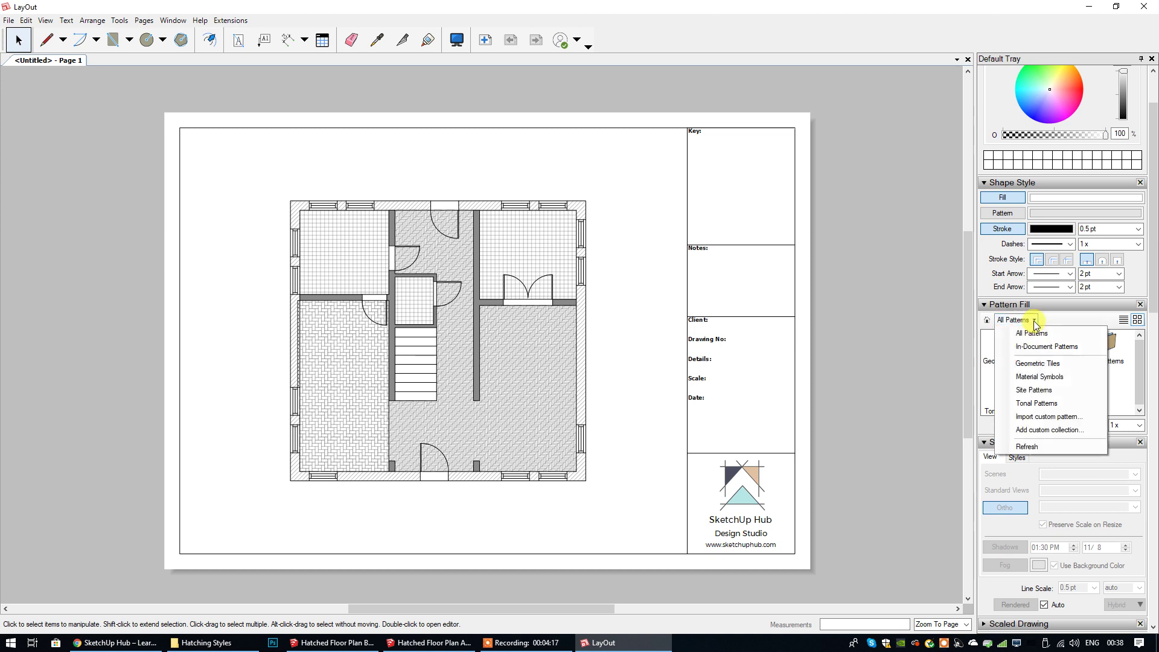
pyautogui.click(1036, 364)
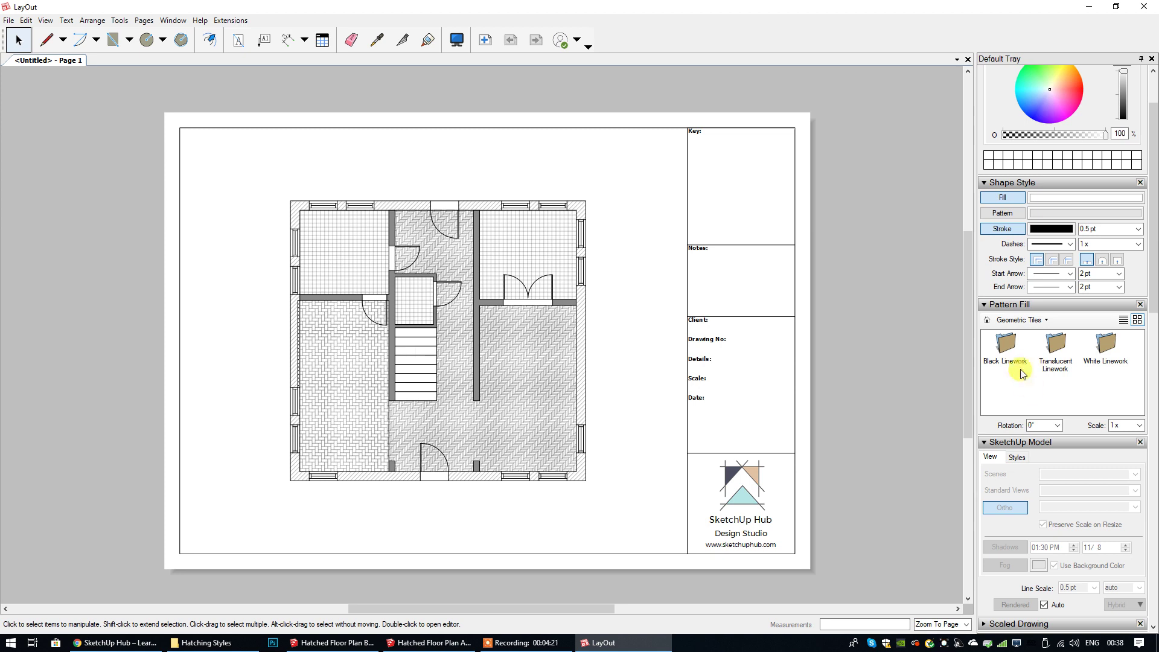
pyautogui.click(1004, 343)
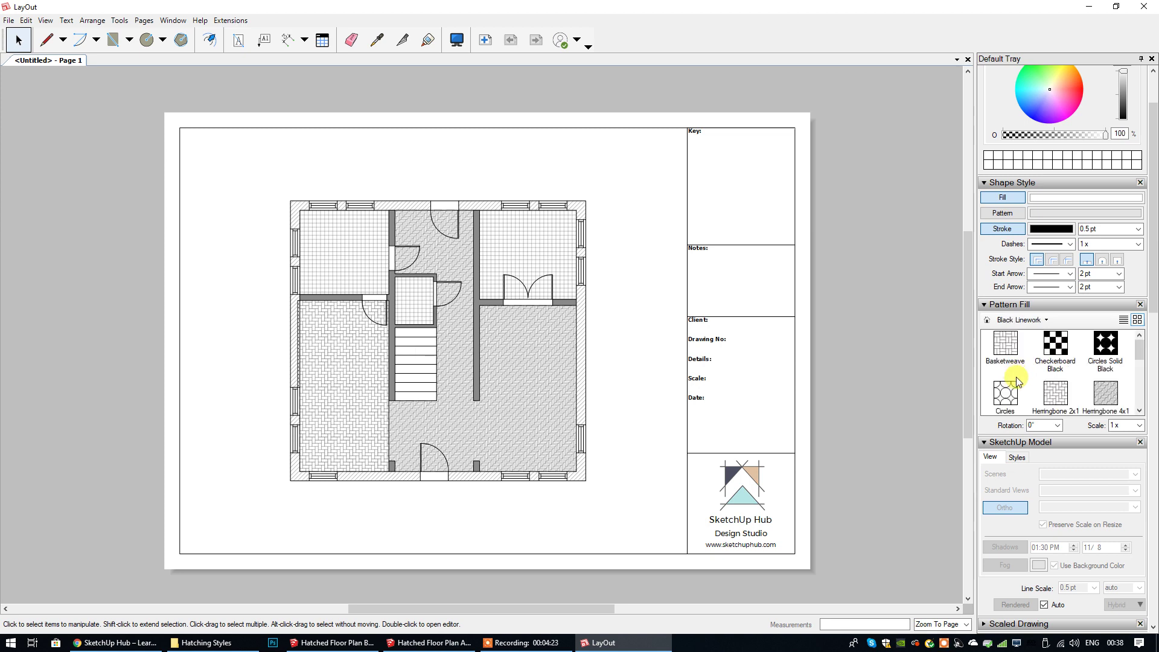
pyautogui.scroll(-1, 1056, 379)
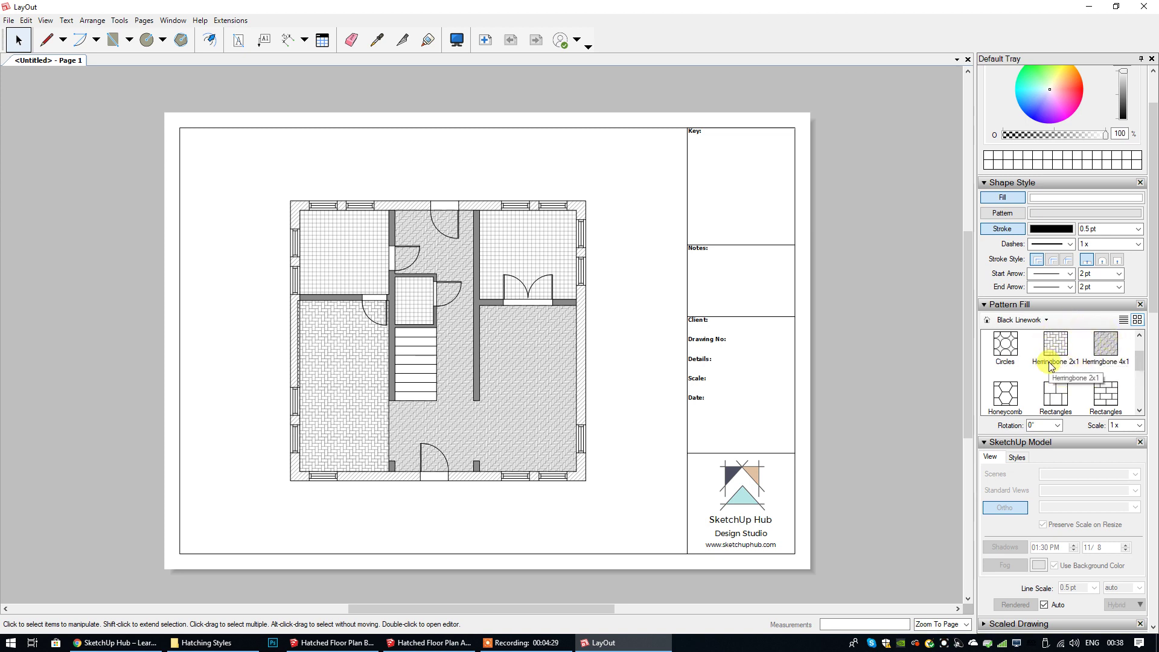
pyautogui.click(1106, 361)
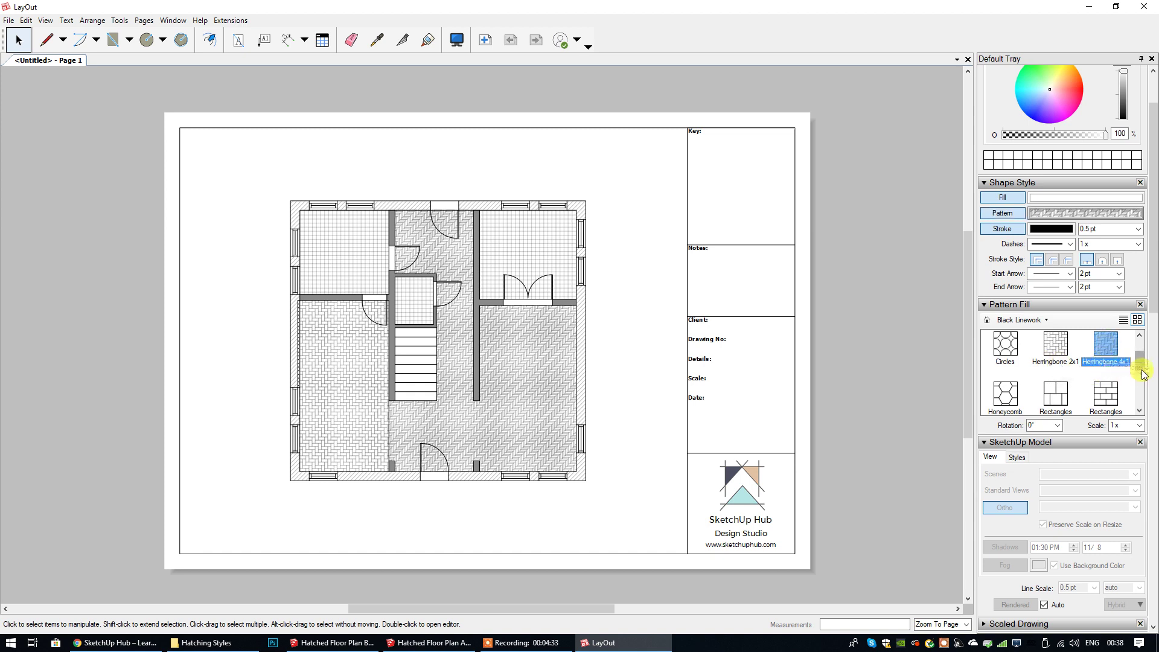
# Draw a small rectangular Herringbone 4x1 swatch beneath the Key heading and set its pattern scale to 1.50x.
pyautogui.click(112, 41)
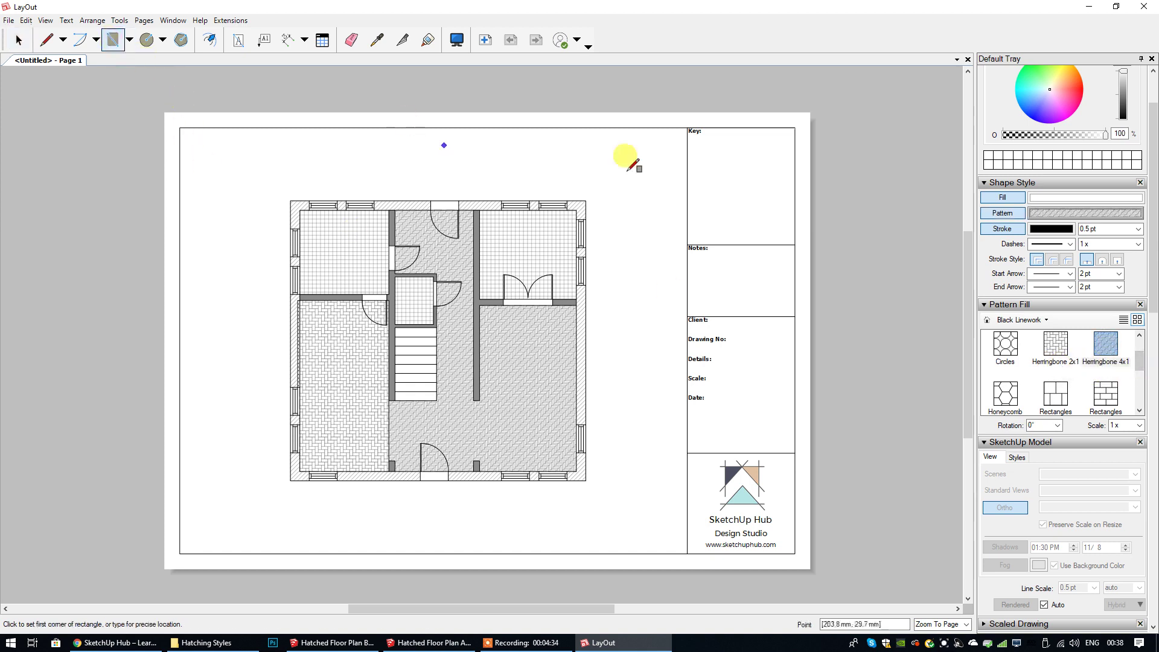
pyautogui.click(695, 144)
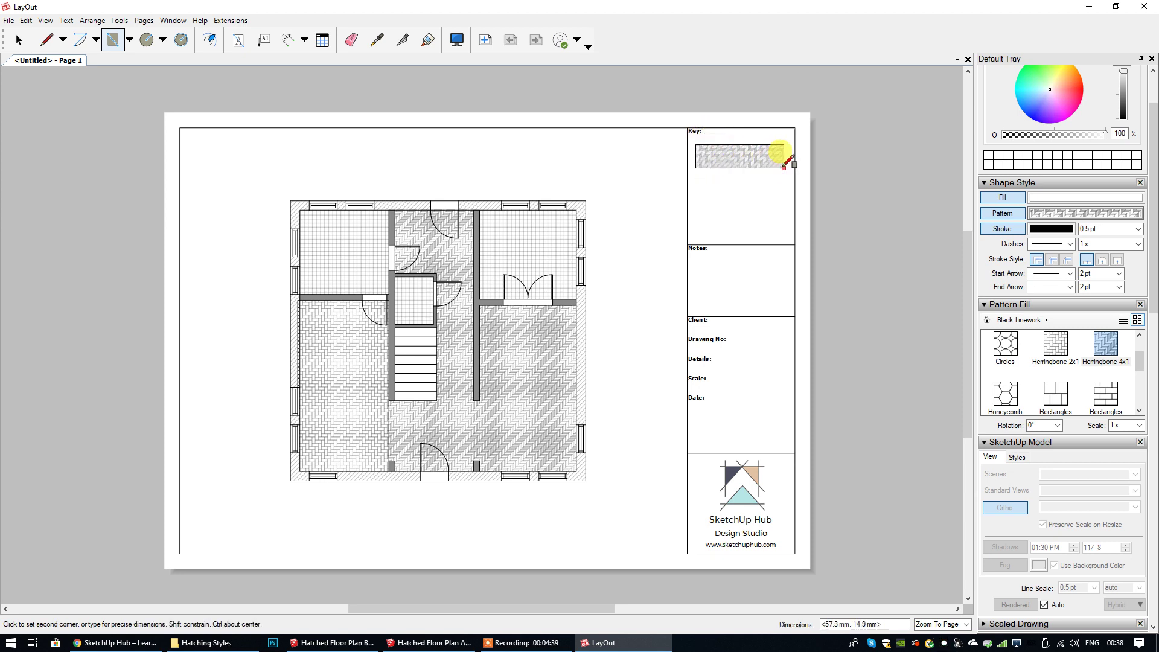
pyautogui.click(721, 168)
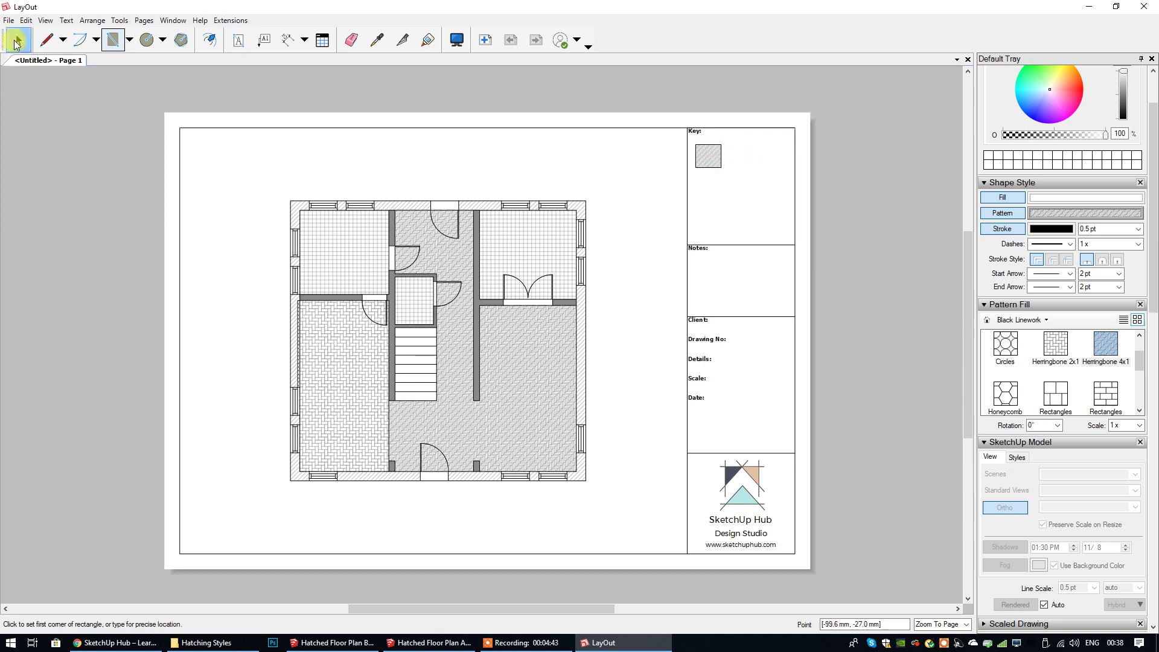
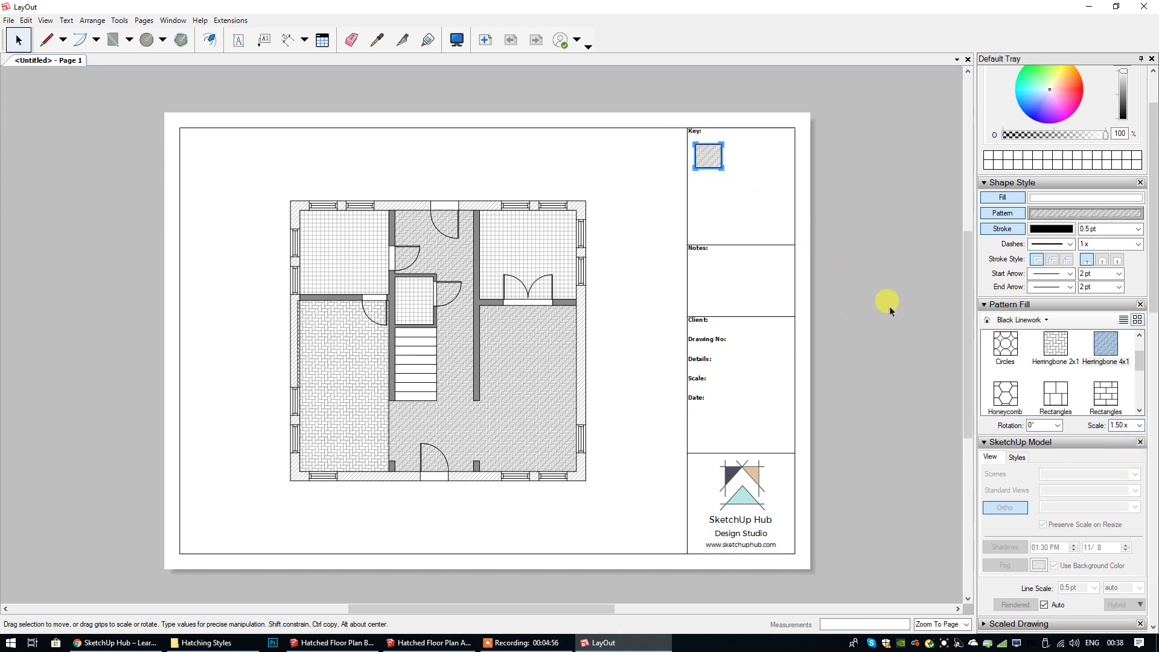
pyautogui.click(888, 308)
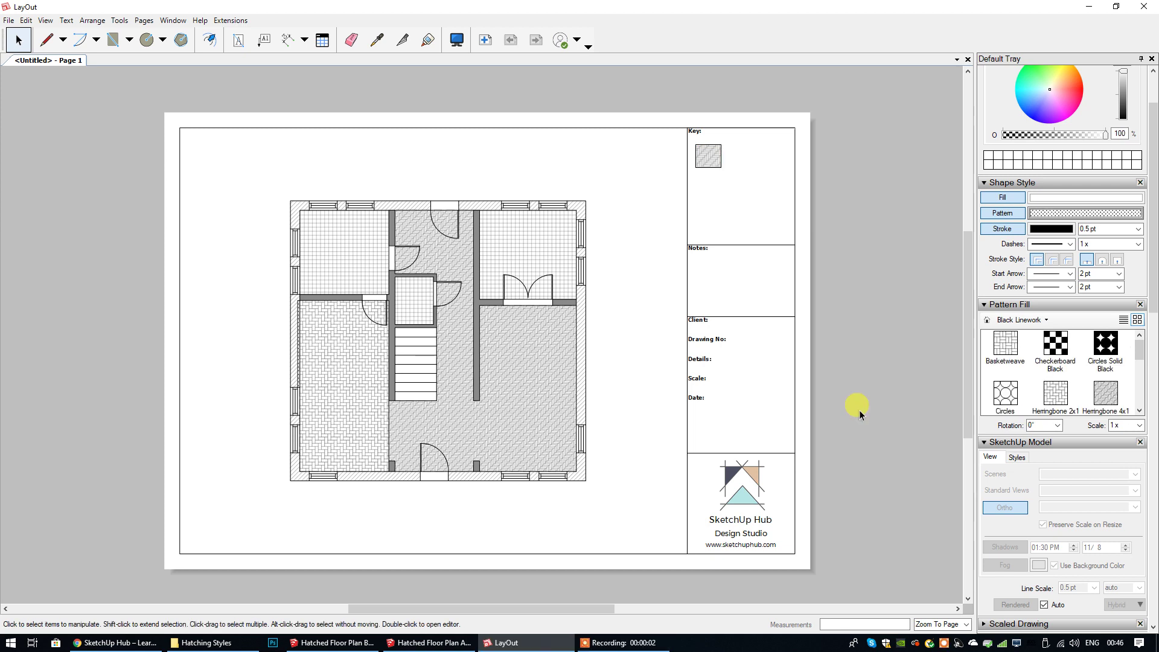
# Copy and paste the herringbone key swatch, placing the duplicate below the original.
pyautogui.click(709, 155)
pyautogui.rightClick(709, 155)
pyautogui.click(732, 176)
pyautogui.rightClick(853, 248)
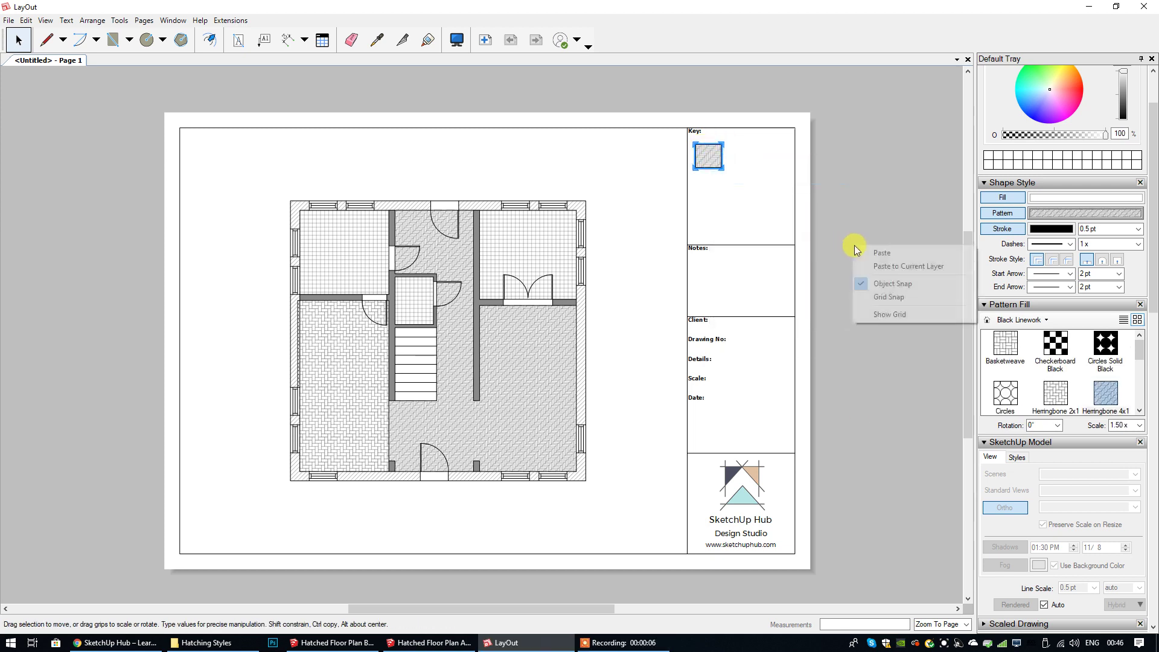
pyautogui.click(863, 256)
pyautogui.moveTo(706, 155); pyautogui.dragTo(696, 198)
# Align the duplicate swatch with the original in the Key box, leaving a small gap between them.
pyautogui.scroll(3, 709, 197)
pyautogui.scroll(5, 696, 198)
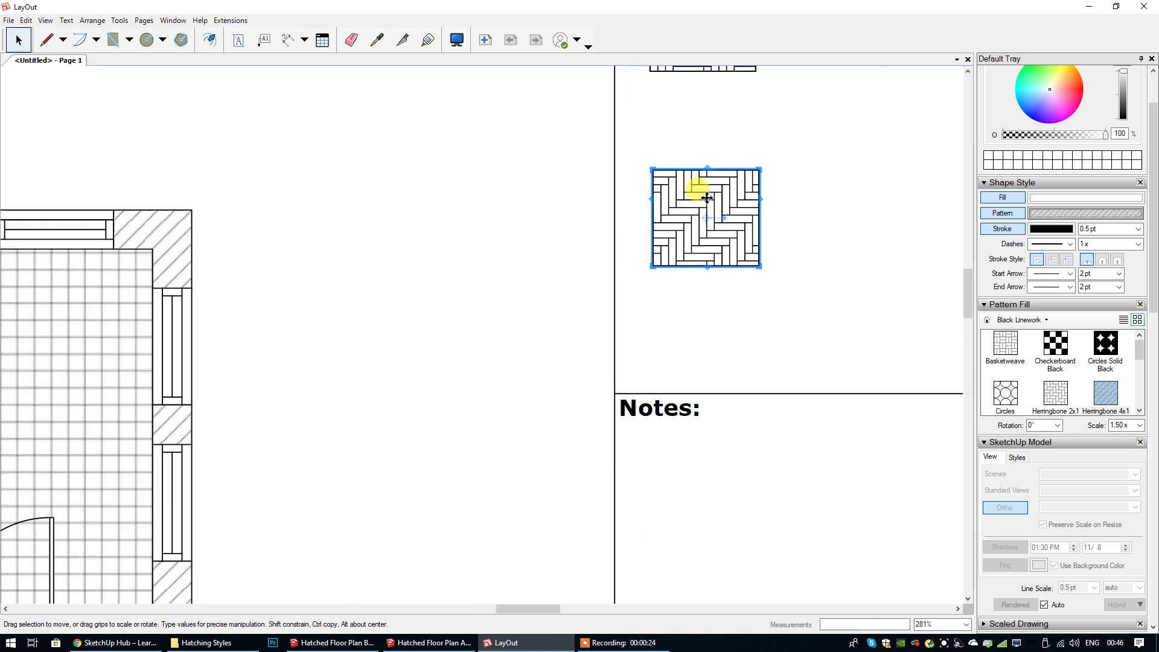
pyautogui.moveTo(971, 289); pyautogui.dragTo(969, 270)
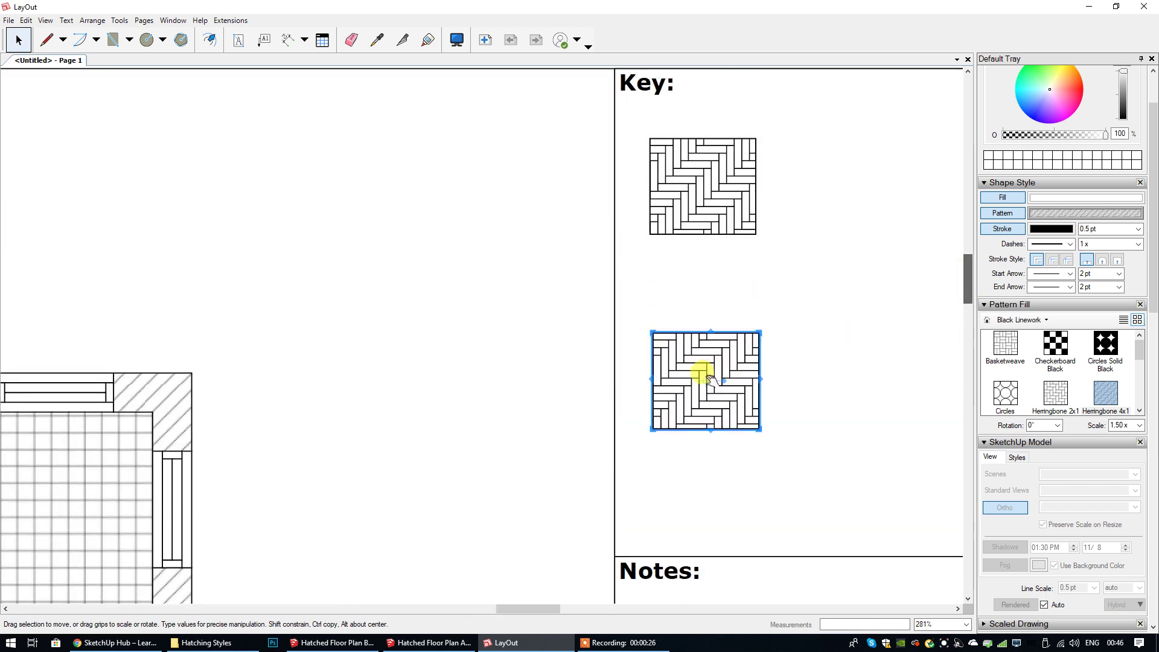
pyautogui.moveTo(700, 356); pyautogui.dragTo(725, 306)
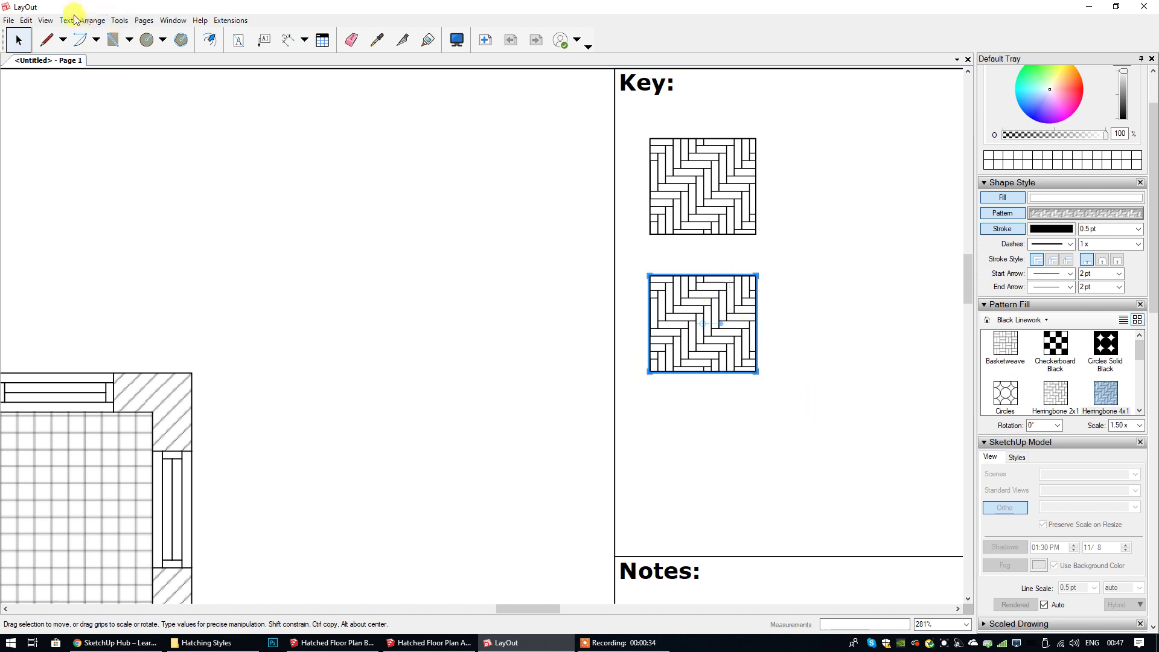
# Change the lower key swatch to the Herringbone 2x1 pattern, keeping its pattern scale at 1.50x.
pyautogui.click(46, 19)
pyautogui.click(91, 239)
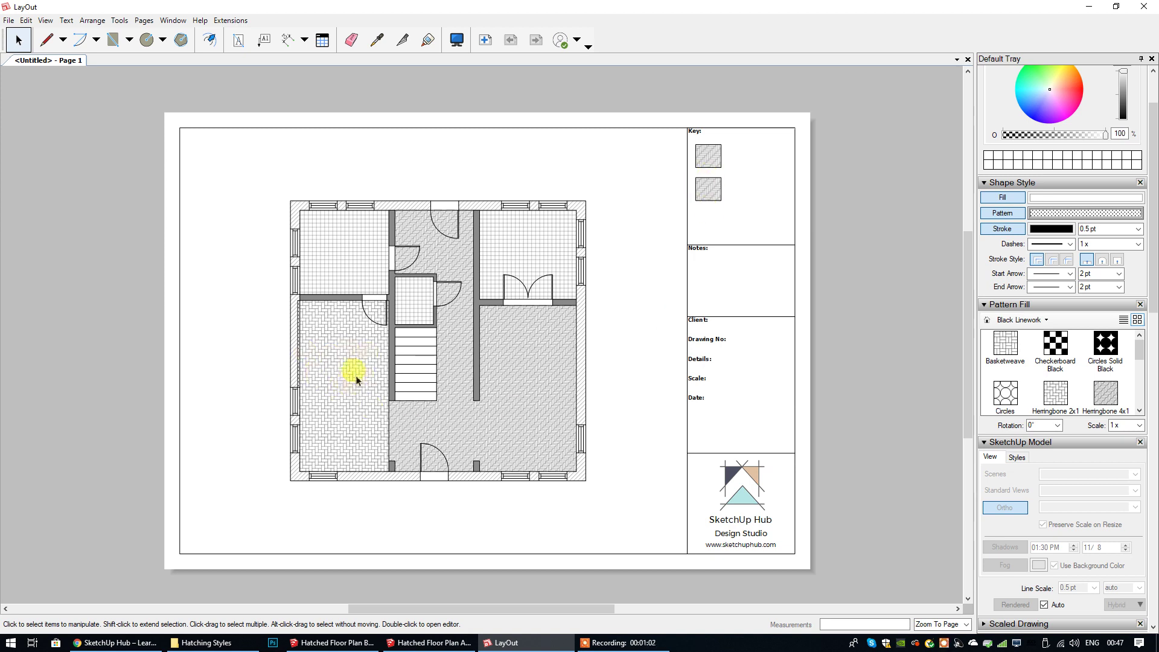
pyautogui.click(705, 186)
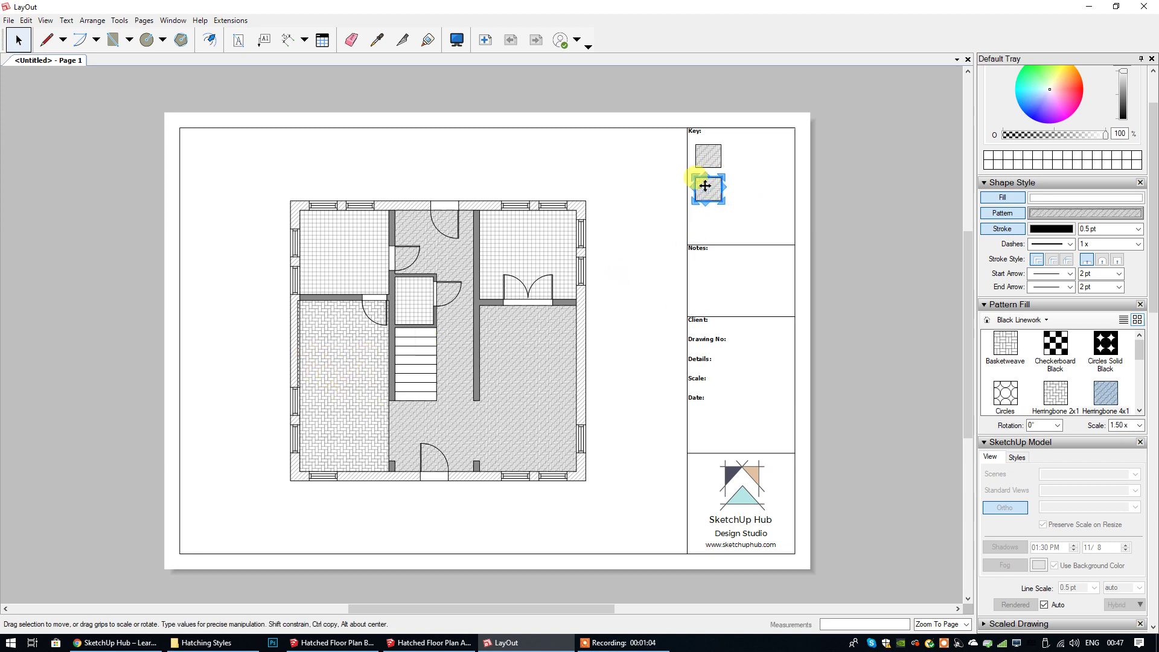
pyautogui.click(1053, 398)
pyautogui.click(1139, 425)
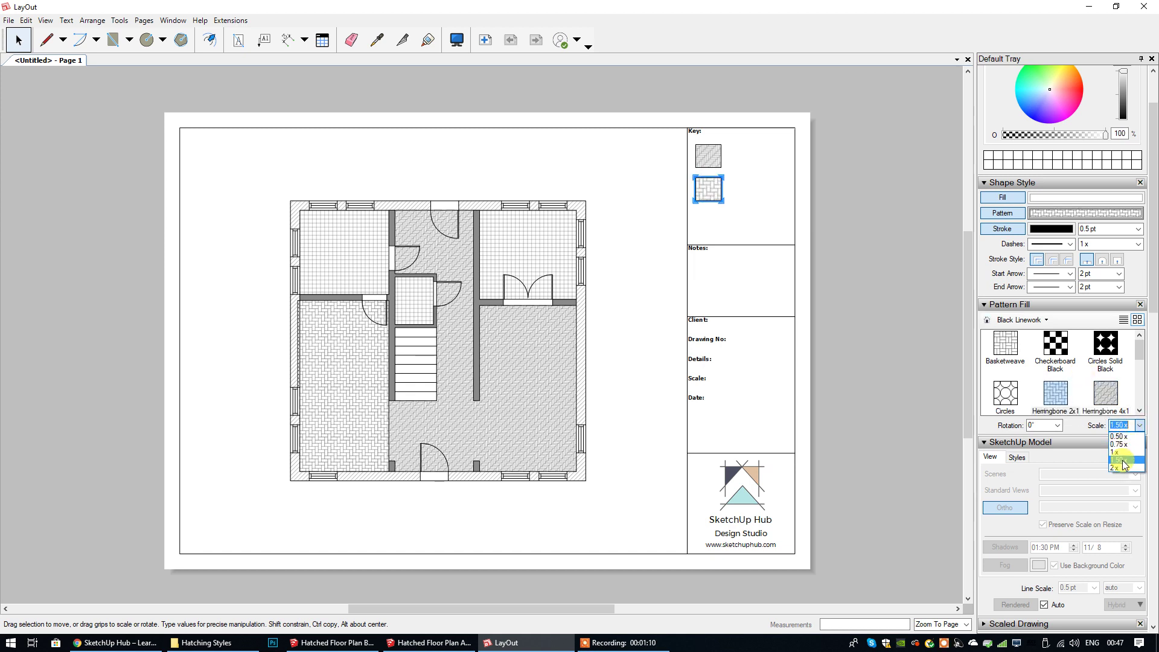
pyautogui.click(876, 300)
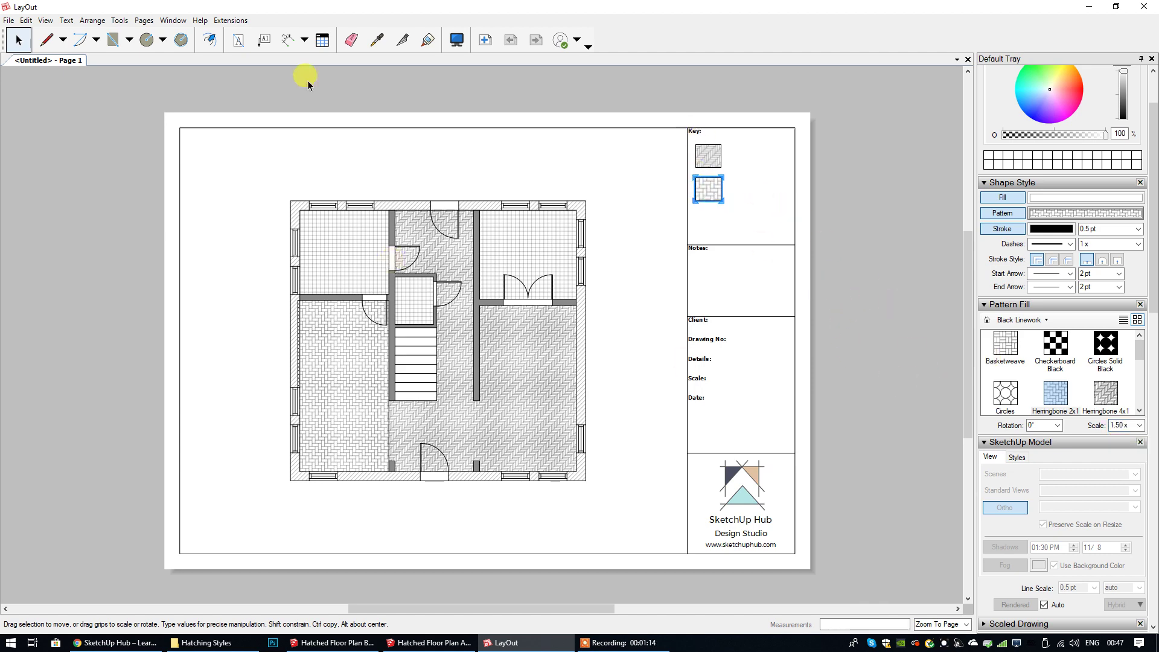
# Copy and paste the Herringbone 2x1 key swatch.
pyautogui.scroll(1, 734, 193)
pyautogui.scroll(4, 733, 192)
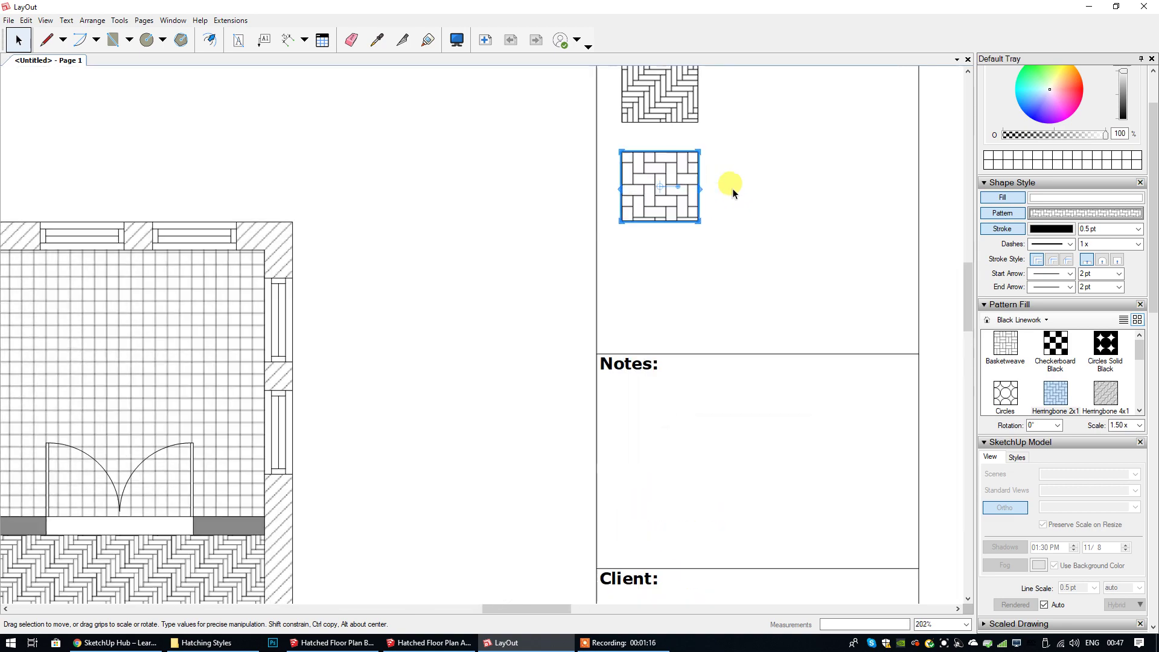
pyautogui.rightClick(617, 169)
pyautogui.click(645, 190)
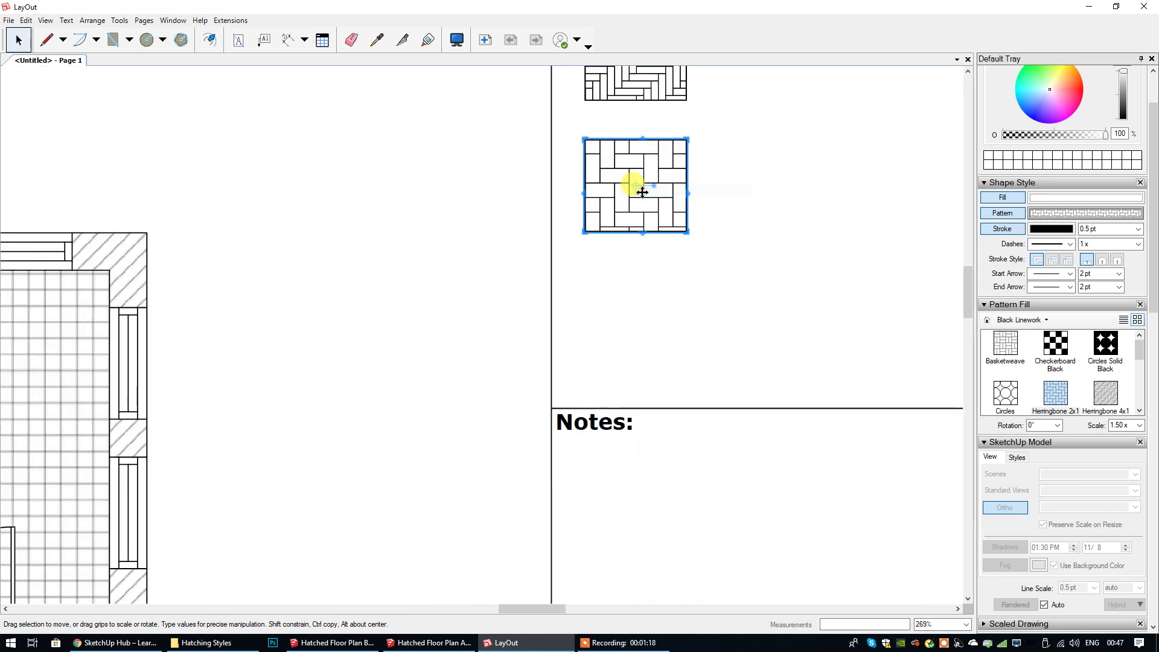
pyautogui.scroll(-3, 640, 191)
pyautogui.rightClick(902, 219)
pyautogui.click(929, 226)
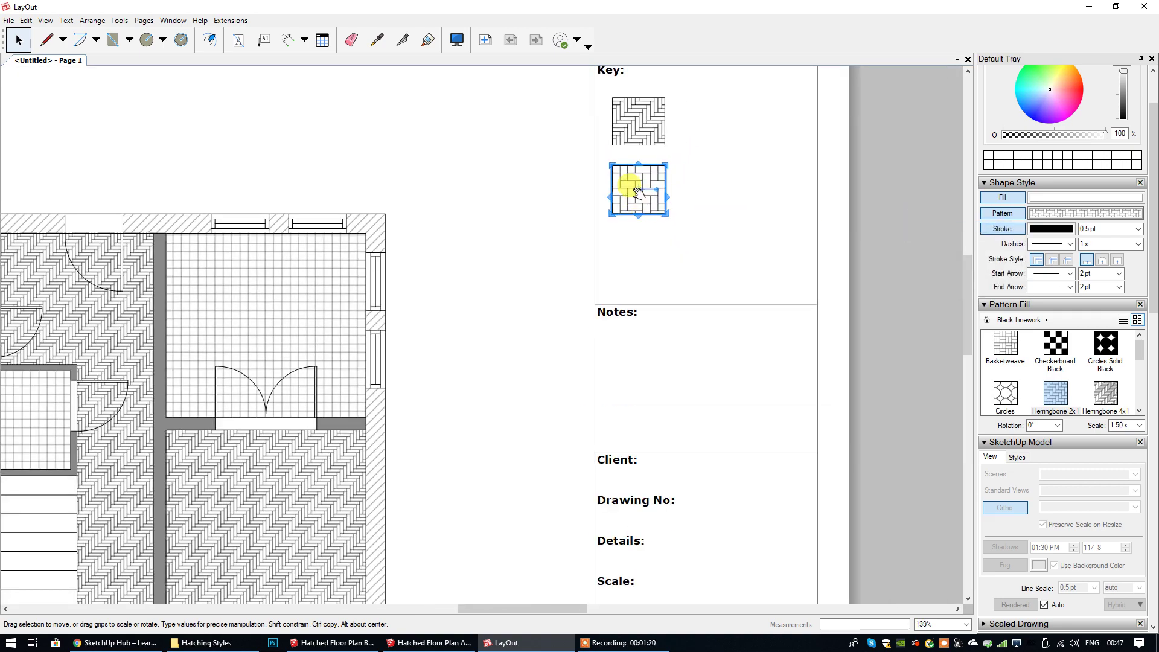
# Move the pasted swatch below the Herringbone 2x1 swatch in the Key box, lining up their side edges.
pyautogui.moveTo(625, 187); pyautogui.dragTo(665, 261)
pyautogui.scroll(5, 631, 260)
pyautogui.scroll(4, 647, 207)
pyautogui.scroll(-10, 665, 261)
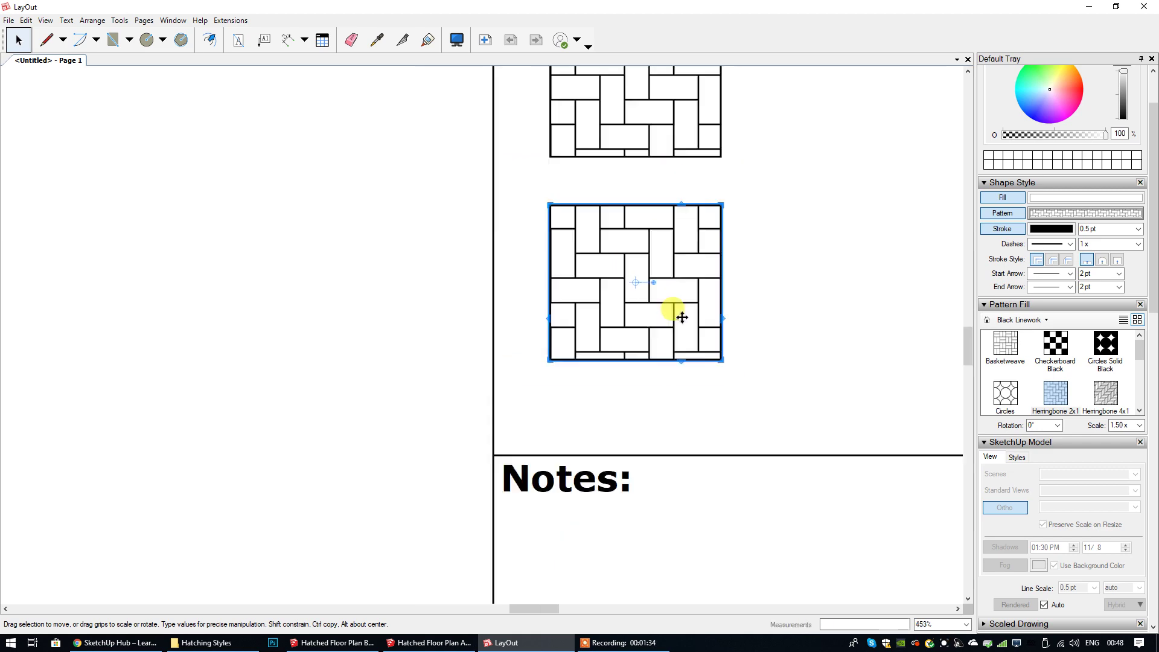
pyautogui.scroll(-4, 682, 249)
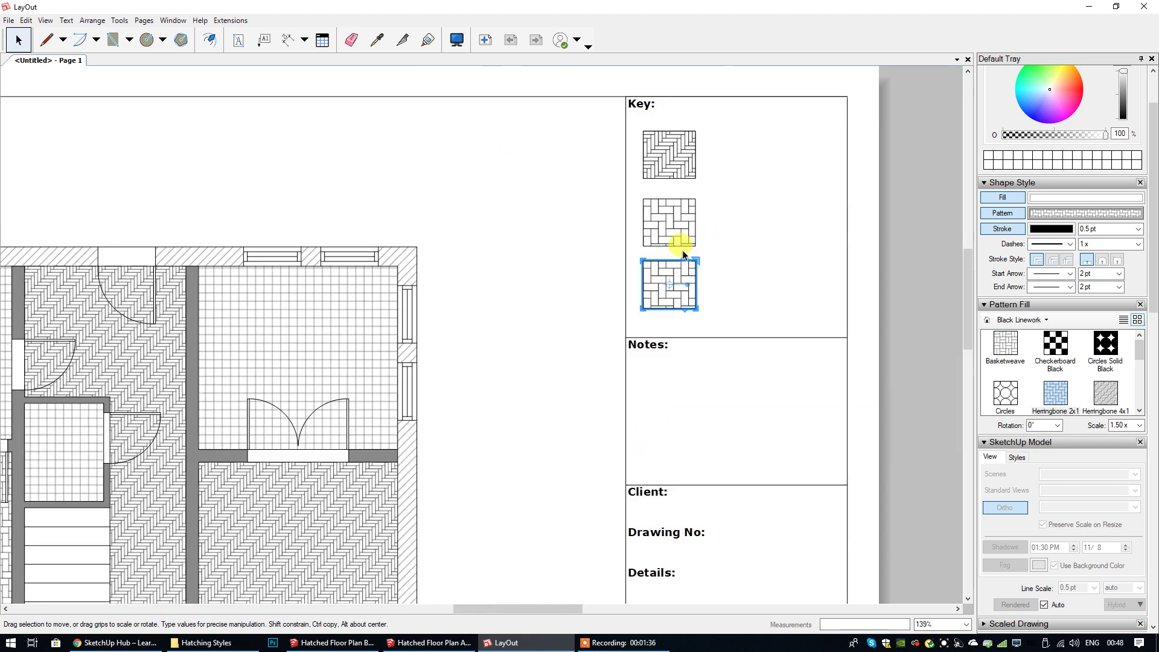
pyautogui.click(912, 289)
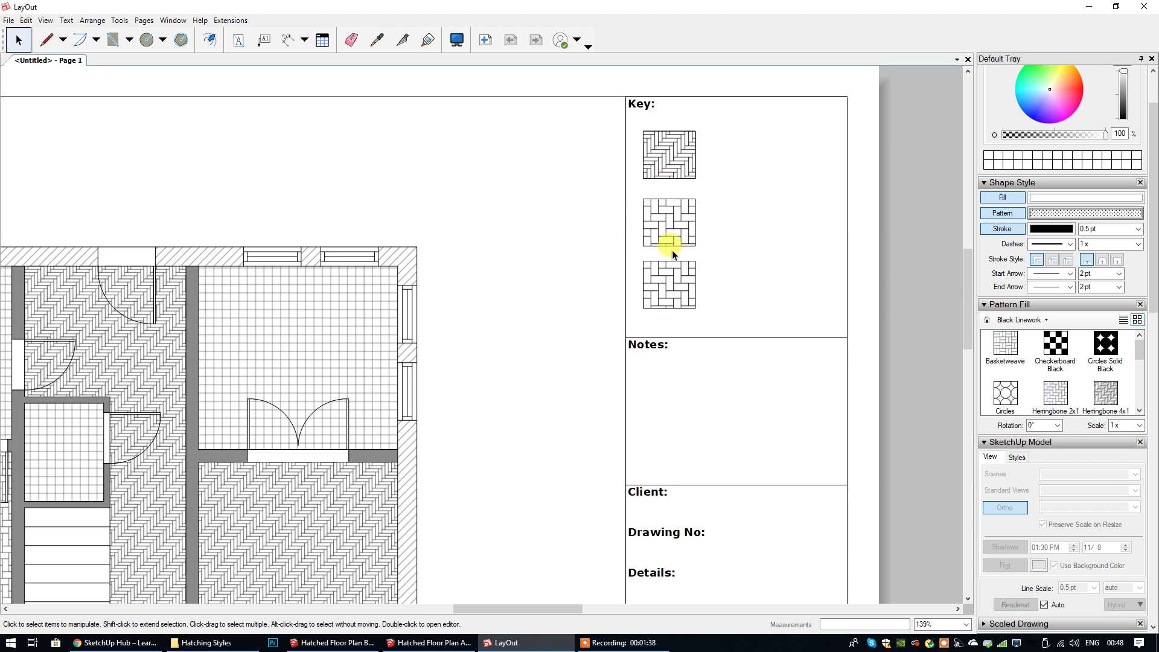
# Nudge the third key swatch slightly down so the gaps between the swatches are more even.
pyautogui.scroll(5, 679, 252)
pyautogui.click(661, 266)
pyautogui.scroll(7, 662, 267)
pyautogui.scroll(2, 665, 268)
pyautogui.moveTo(665, 269); pyautogui.dragTo(664, 270)
pyautogui.scroll(-10, 662, 269)
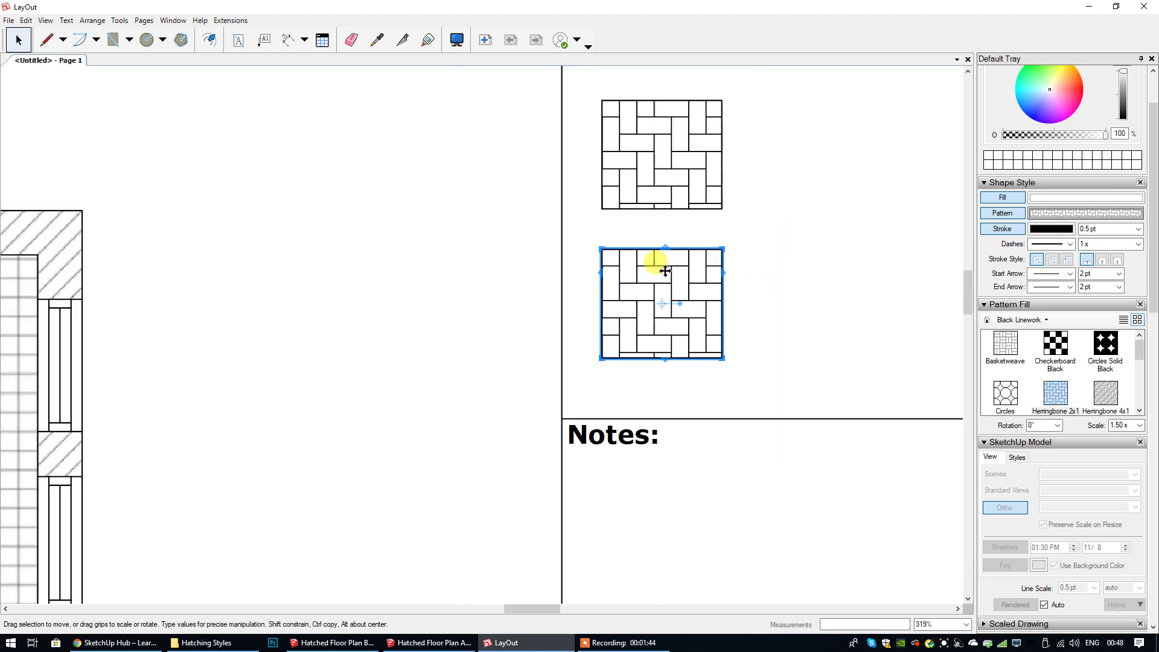
pyautogui.click(909, 273)
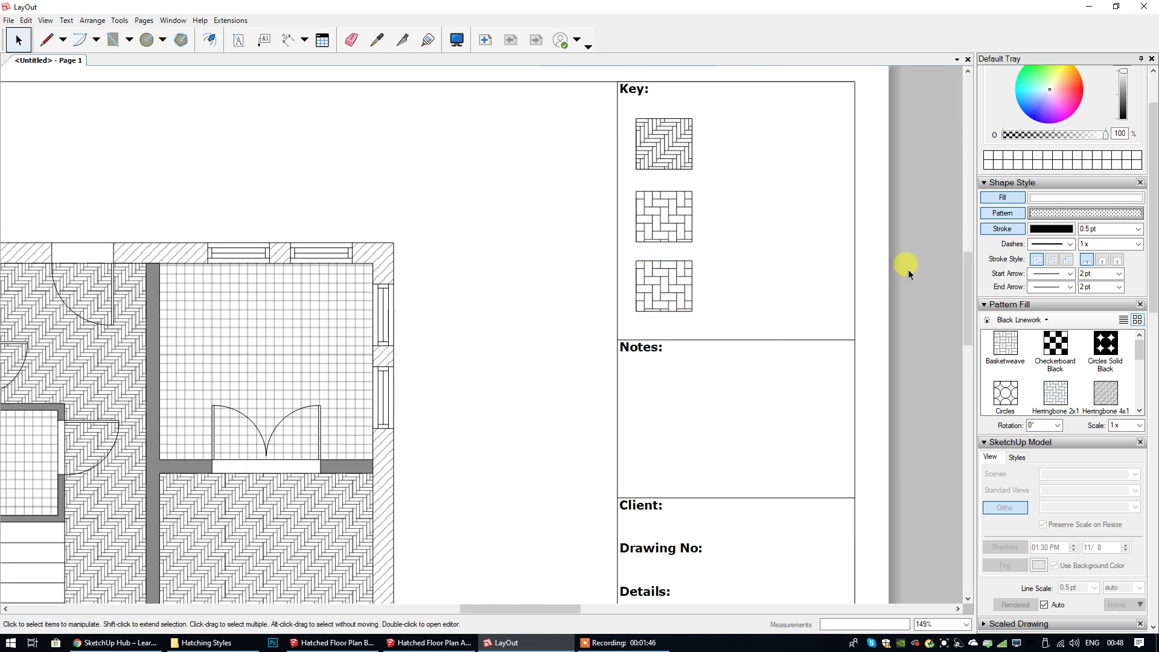
# Fill the third key swatch with the Black Dots 2 pattern from the Dot Screens set of Tonal Patterns, ending with the whole page in view.
pyautogui.scroll(-3, 908, 271)
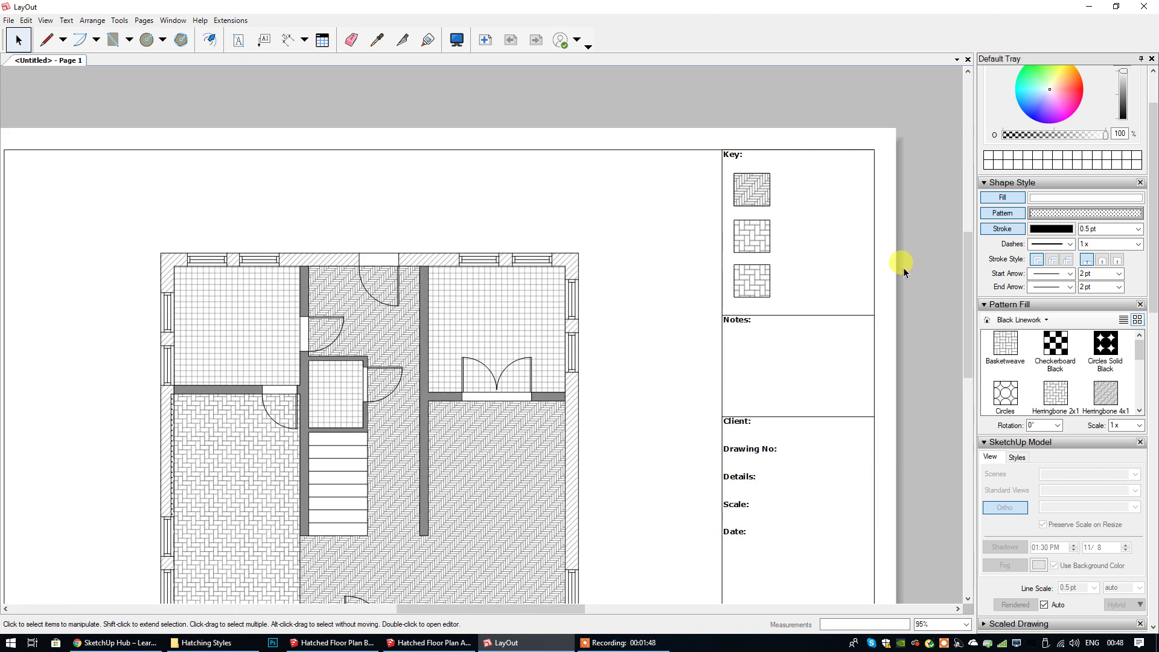
pyautogui.moveTo(970, 316); pyautogui.dragTo(970, 330)
pyautogui.click(1021, 320)
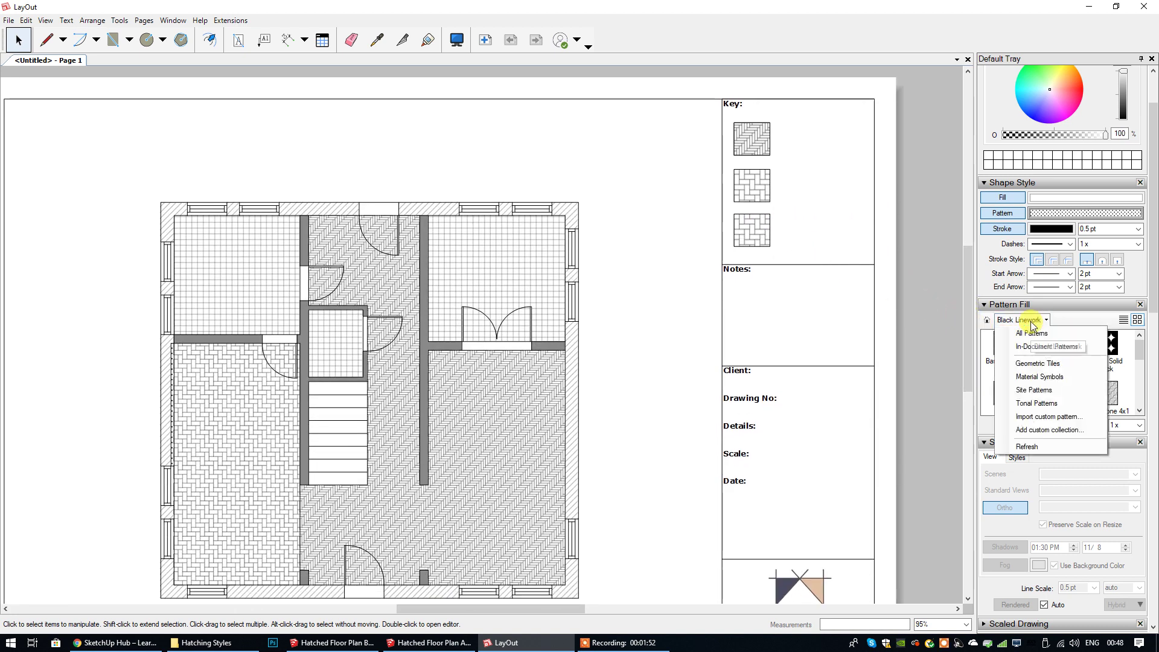
pyautogui.click(1036, 403)
pyautogui.doubleClick(1013, 357)
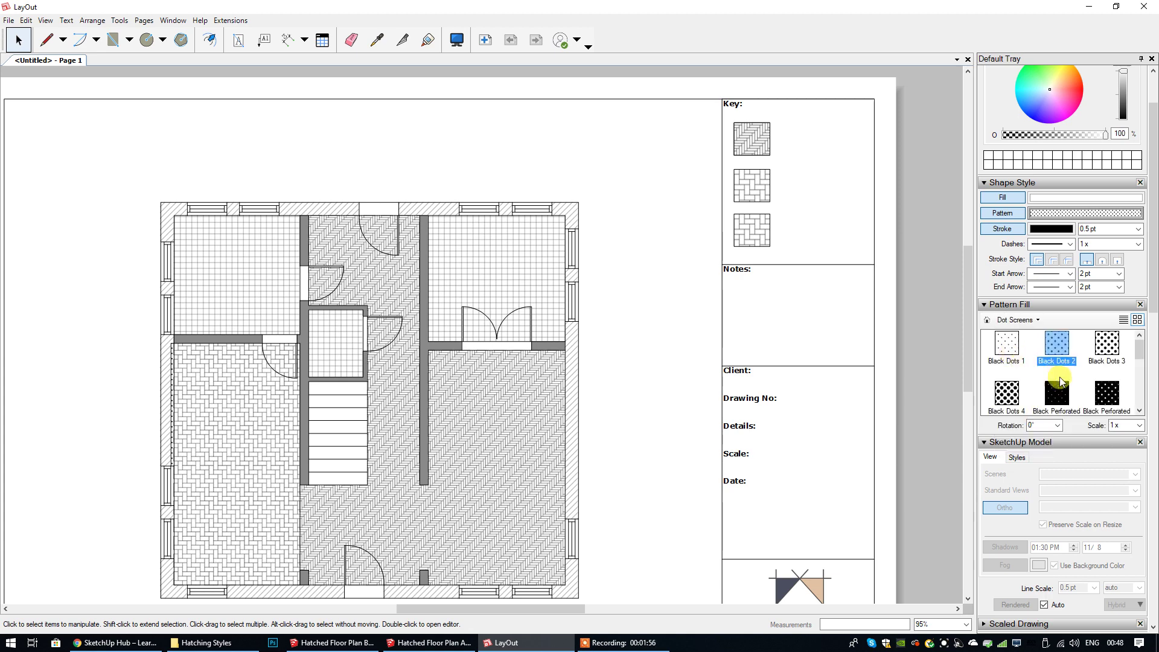
pyautogui.click(1056, 343)
pyautogui.click(747, 228)
pyautogui.click(1055, 360)
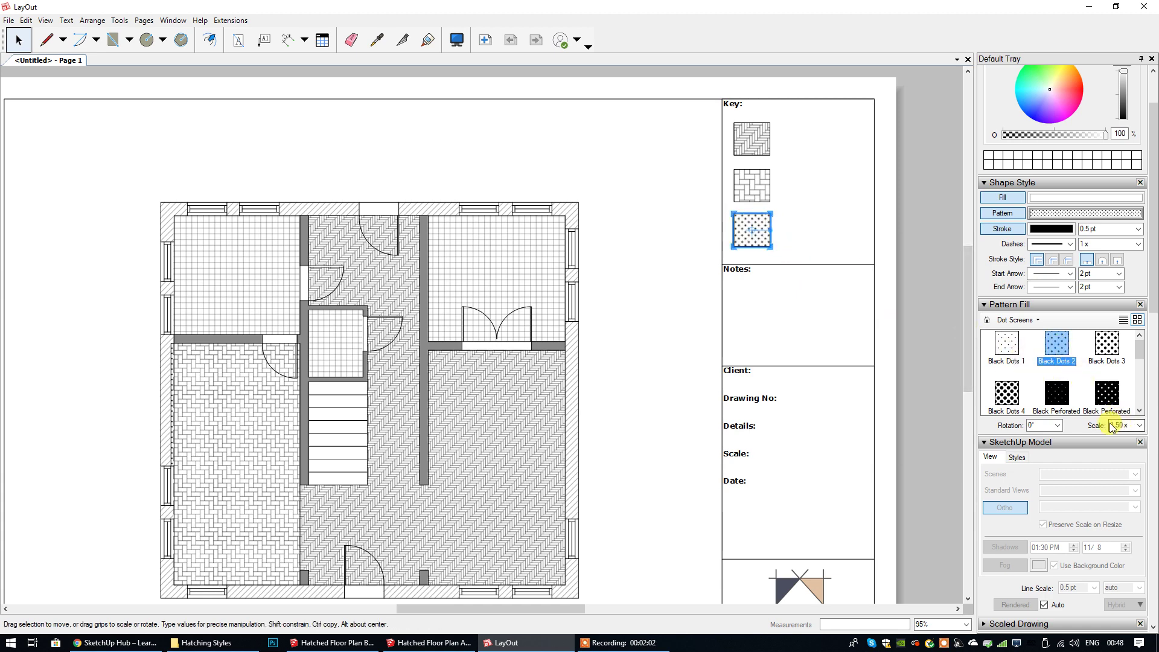
pyautogui.click(909, 232)
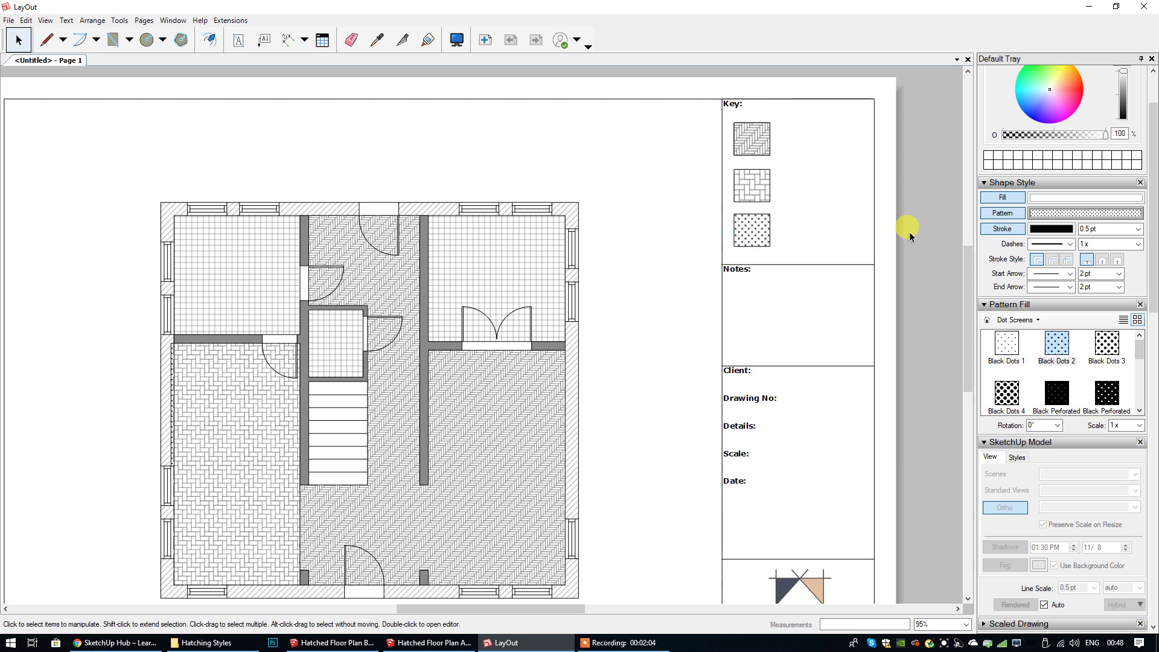
pyautogui.click(45, 20)
pyautogui.click(90, 241)
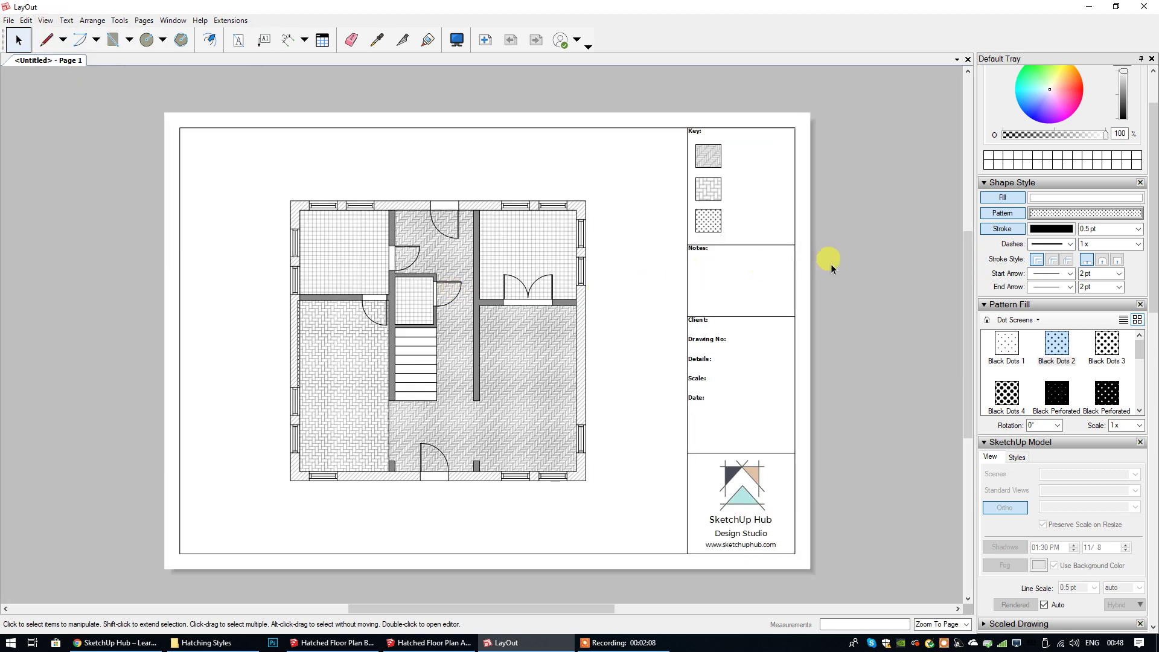